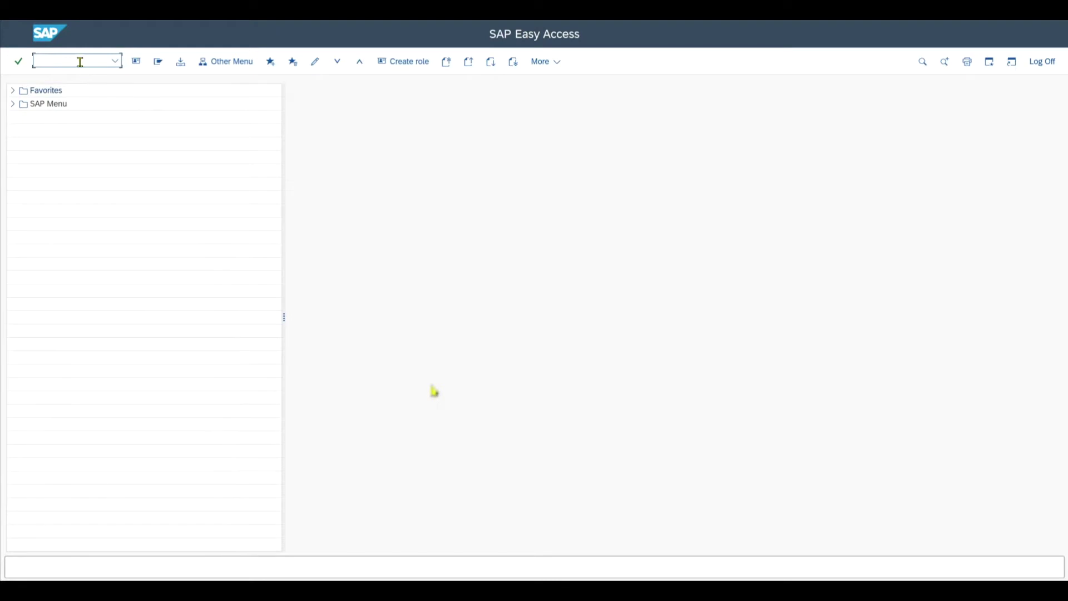
Start a new purchase order with ME21N for supplier Test ERS Orig.
{"action": "type", "text": "21n"}
{"action": "key", "text": "Return"}
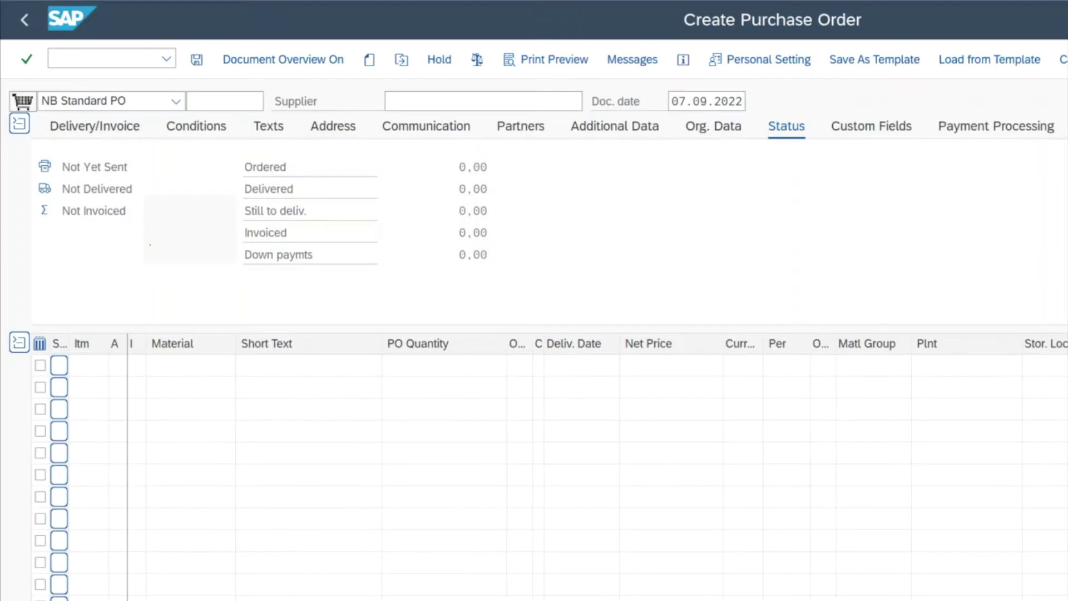
{"action": "left_click", "coordinate": [484, 99]}
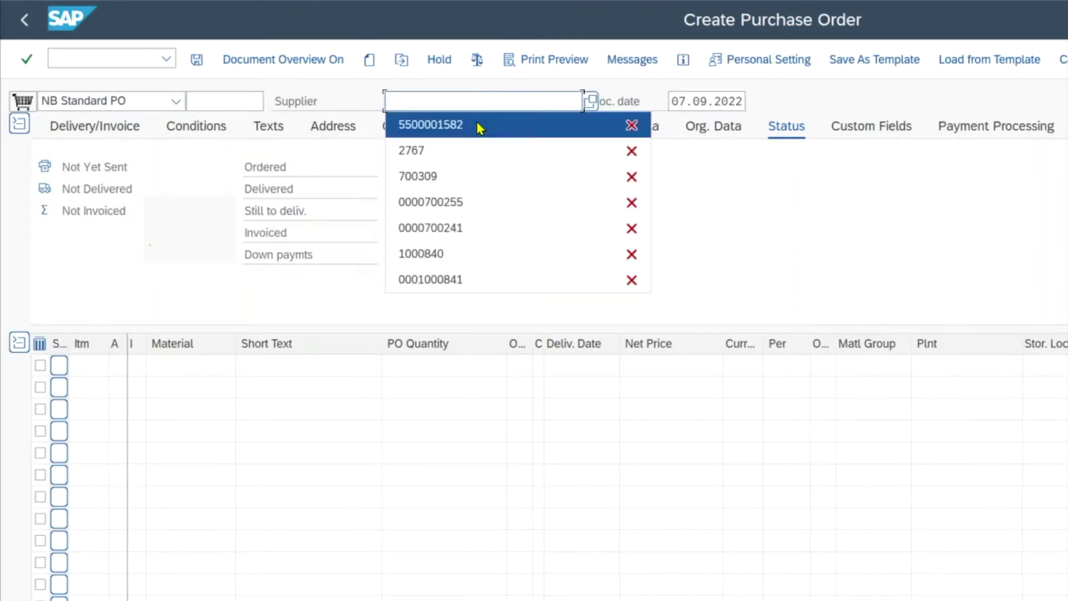
{"action": "left_click", "coordinate": [479, 123]}
{"action": "key", "text": "Return"}
Set purchasing organization 0002 and purchasing group 001 in the header org data.
{"action": "left_click", "coordinate": [167, 167]}
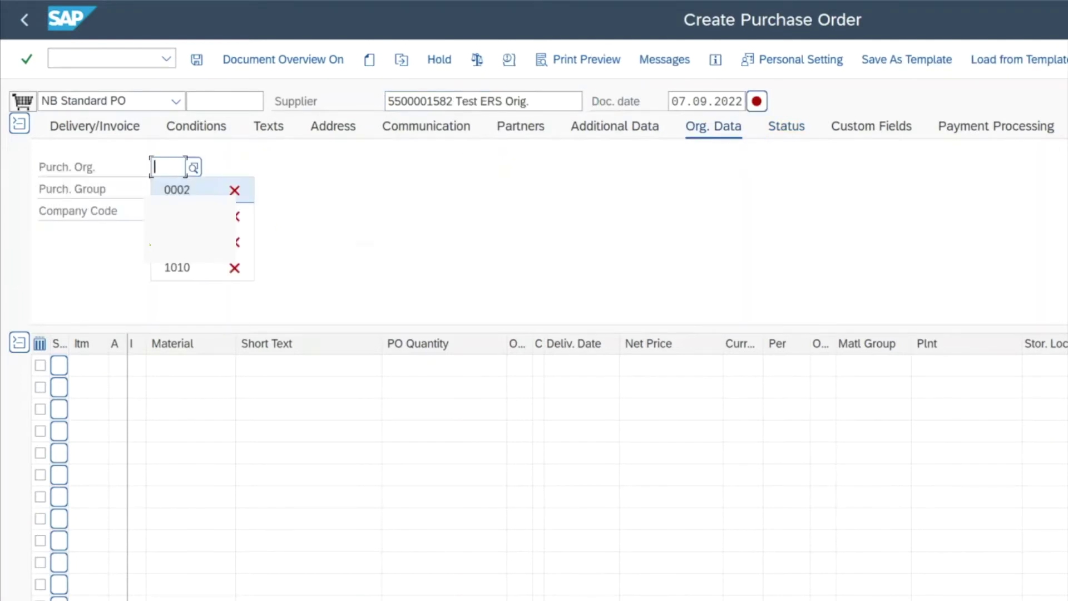
{"action": "left_click", "coordinate": [165, 189]}
{"action": "left_click", "coordinate": [164, 211]}
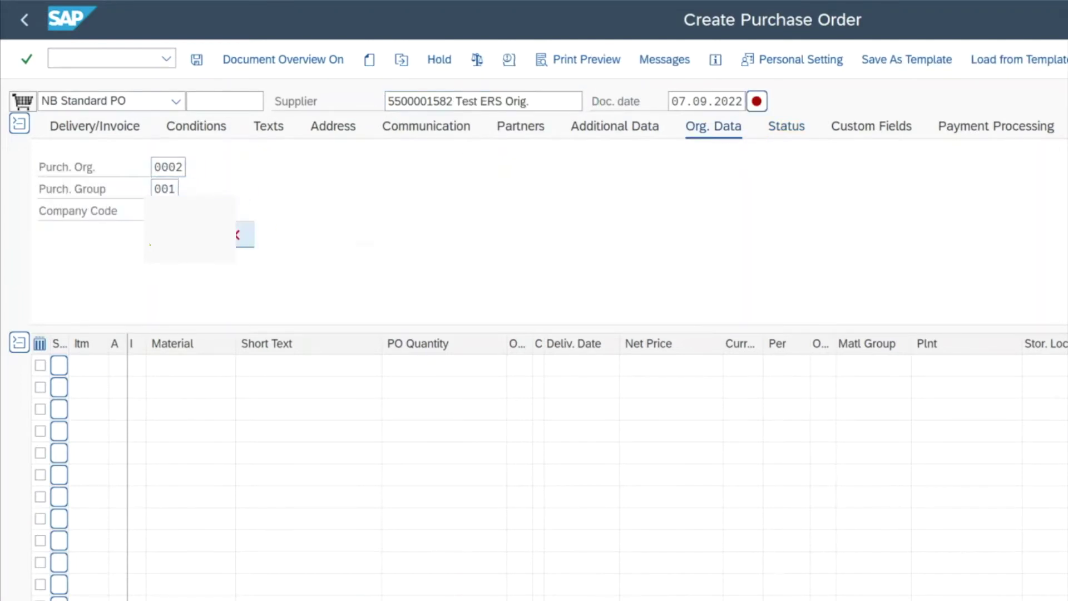
{"action": "key", "text": "Return"}
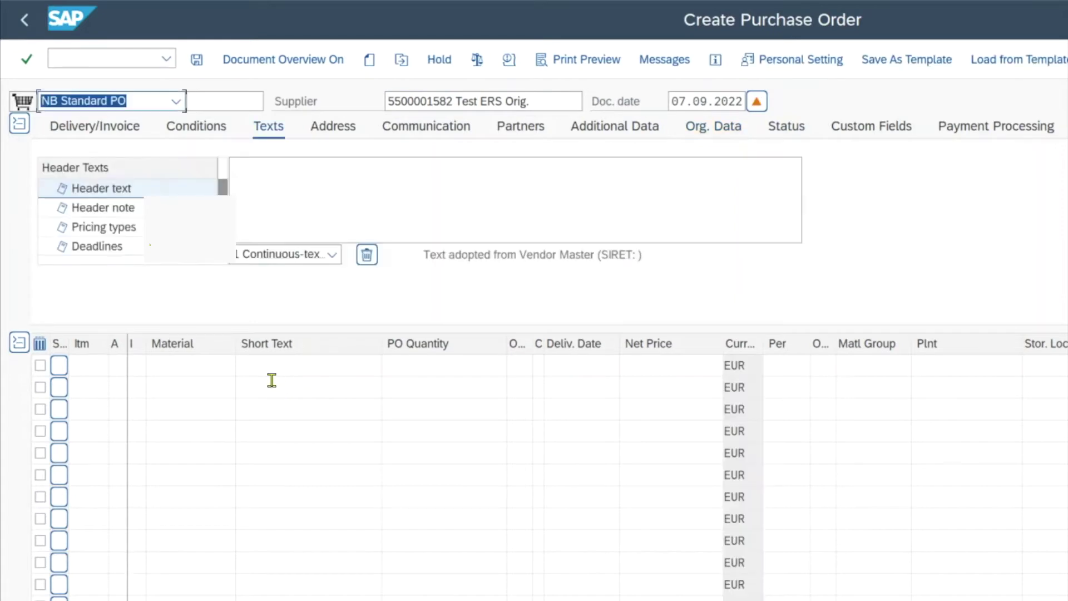
Add item 10 with material 661 at plant 0001.
{"action": "left_click", "coordinate": [216, 369]}
{"action": "left_click", "coordinate": [215, 395]}
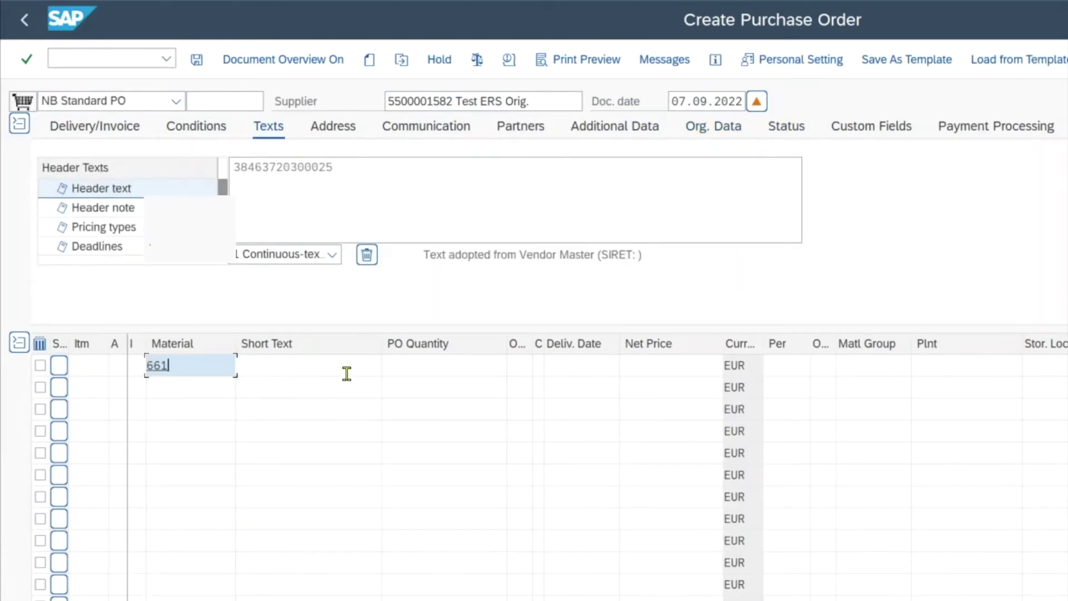
{"action": "key", "text": "Return"}
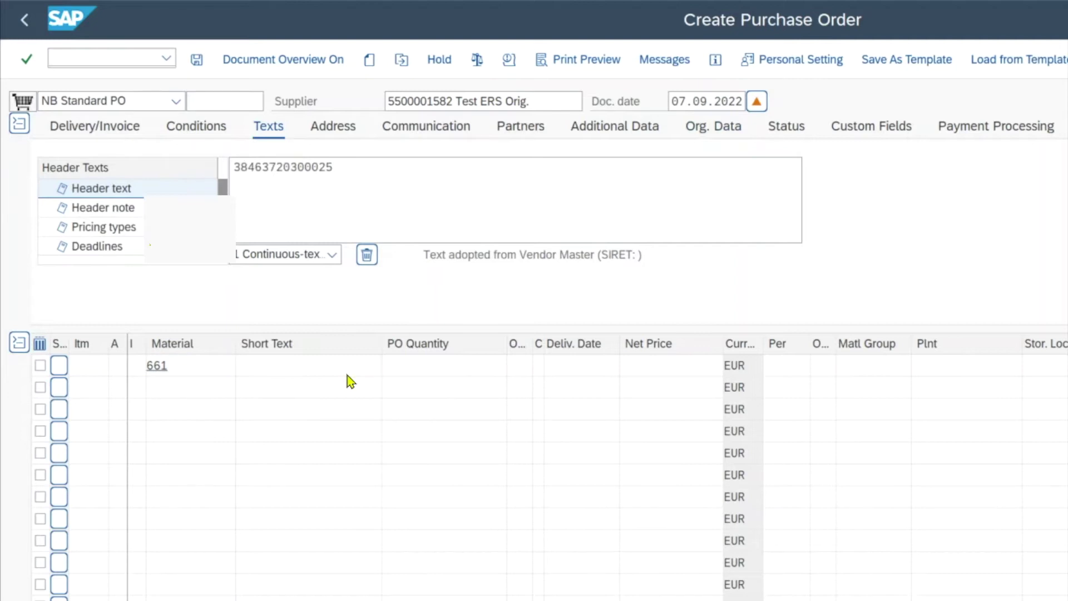
{"action": "left_click", "coordinate": [939, 369]}
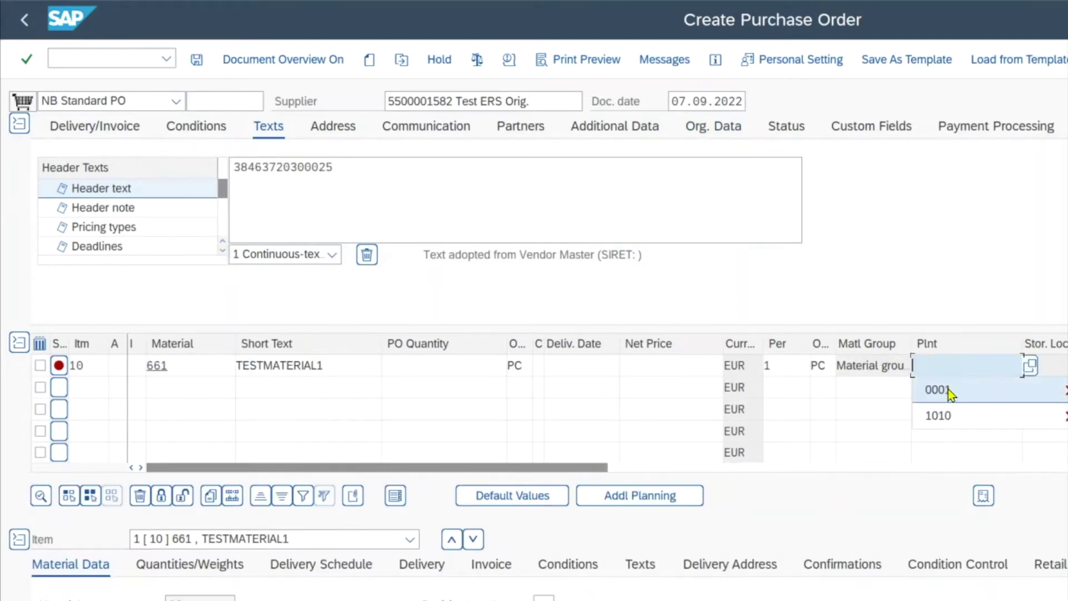
{"action": "left_click", "coordinate": [946, 390]}
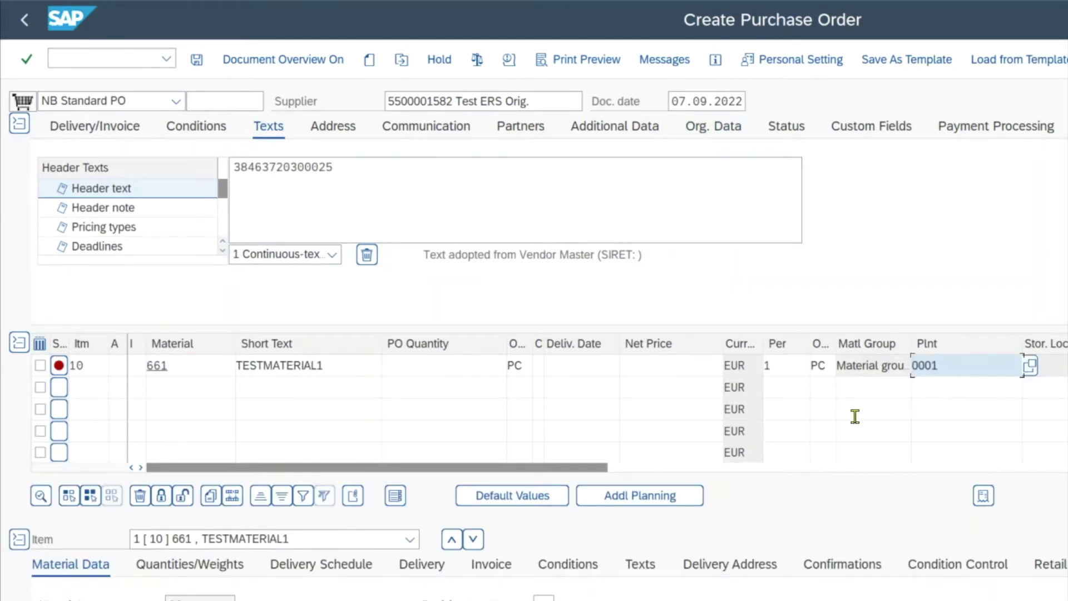
{"action": "key", "text": "Return"}
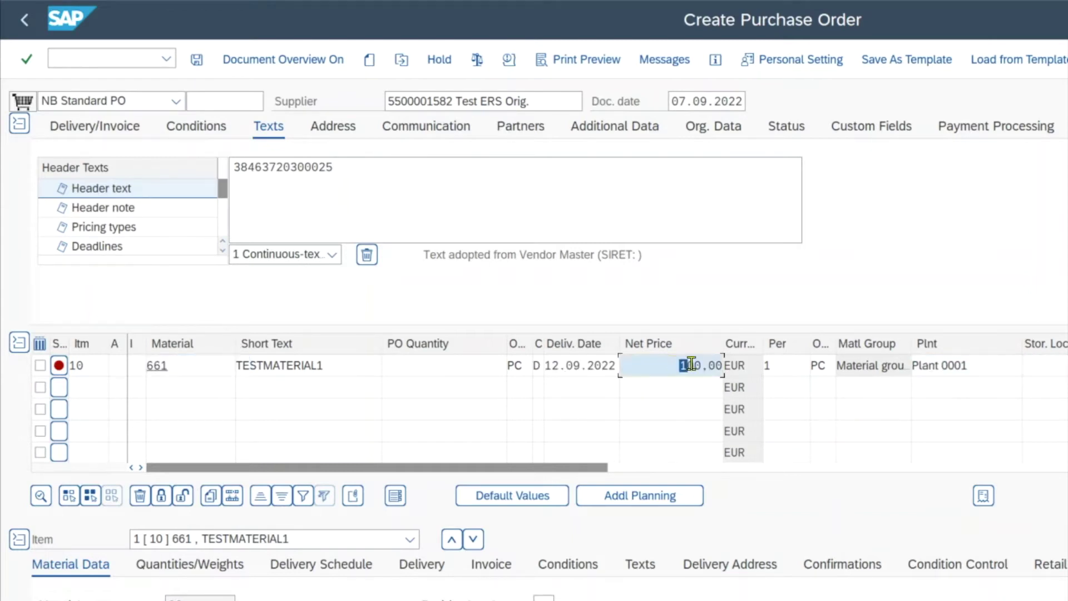
Check item 10's net price of 100,00 EUR and its order unit PC.
{"action": "left_click", "coordinate": [657, 365]}
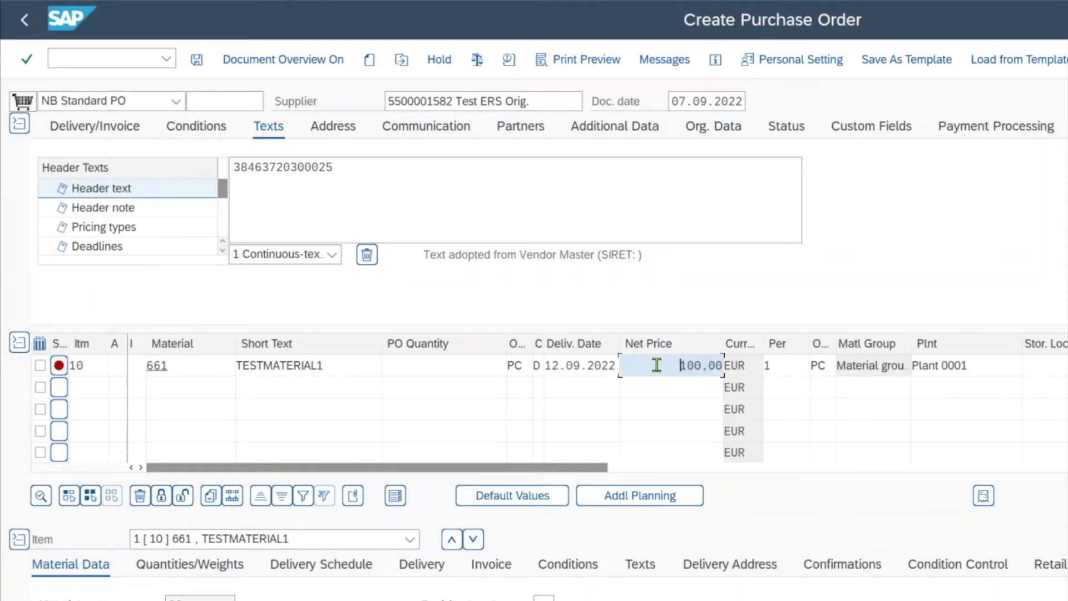
{"action": "double_click", "coordinate": [508, 365]}
{"action": "left_click", "coordinate": [522, 367]}
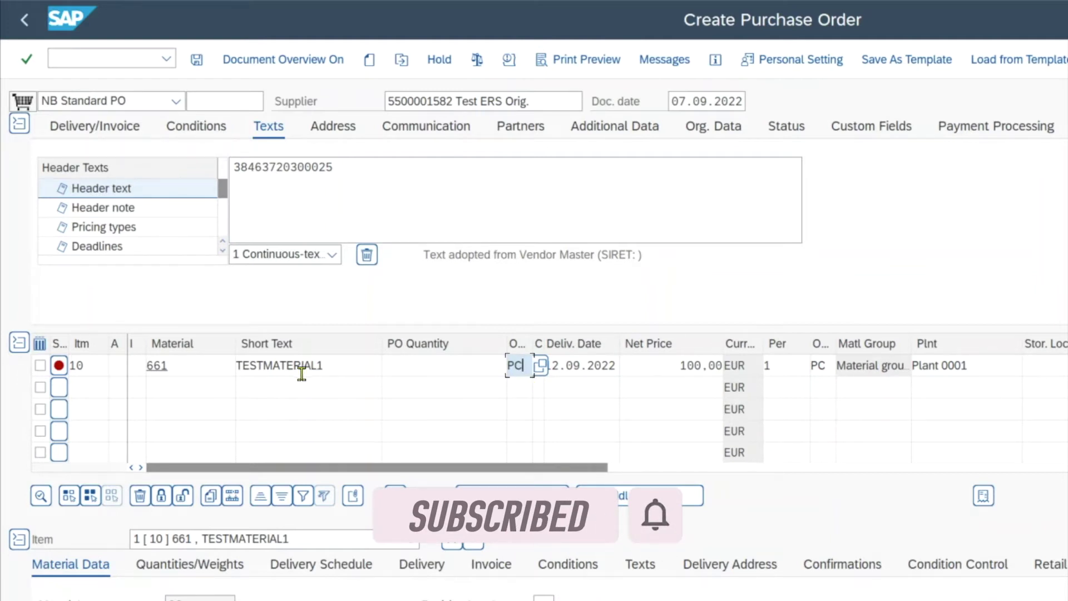
{"action": "left_click_drag", "start_coordinate": [521, 365], "coordinate": [489, 365]}
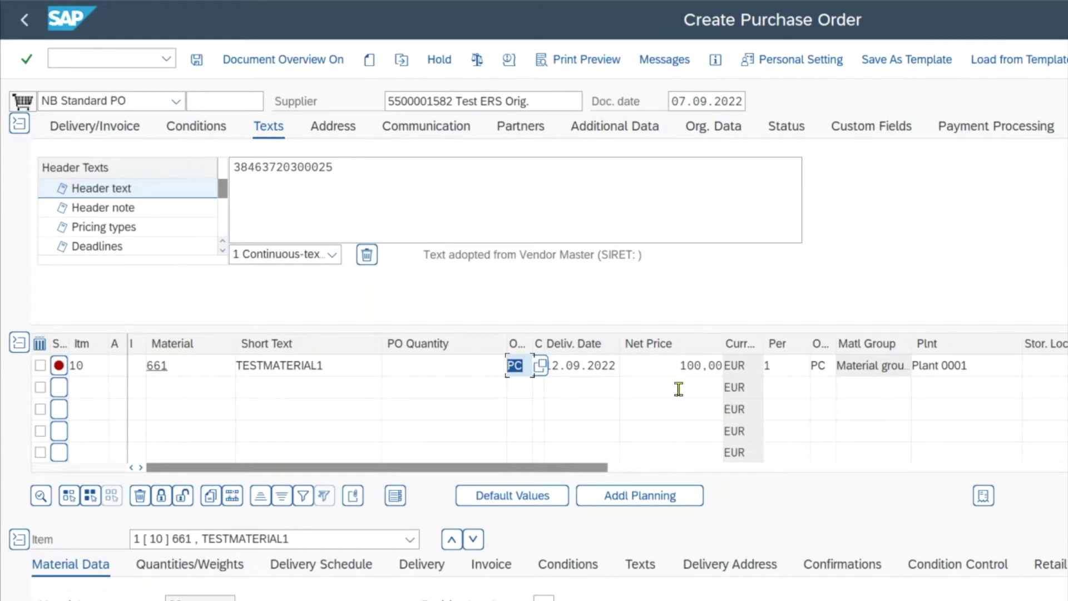
{"action": "double_click", "coordinate": [672, 368]}
{"action": "key", "text": "Right"}
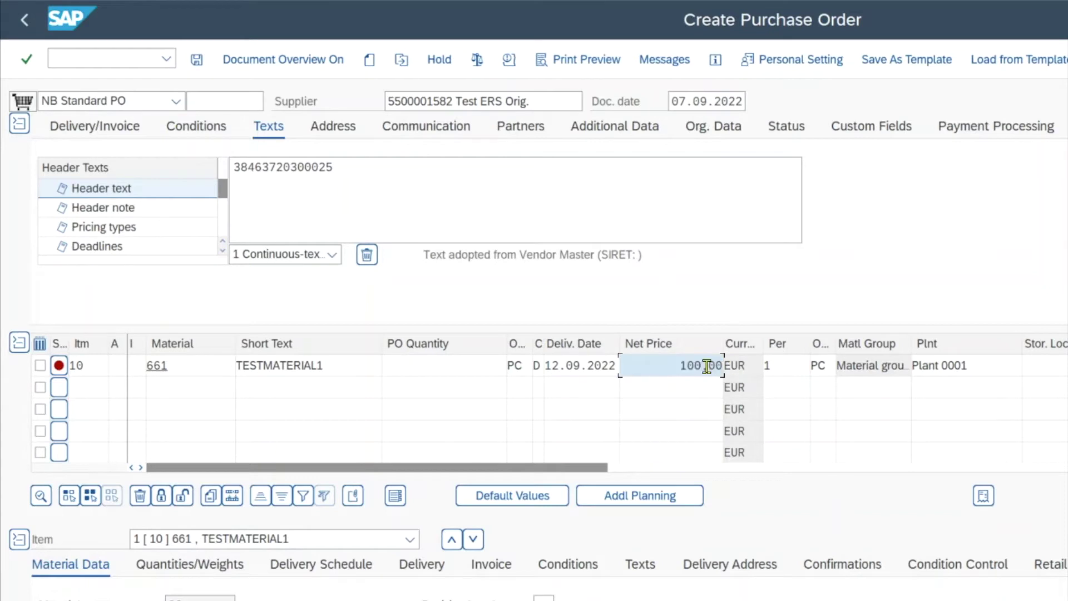
{"action": "key", "text": "Left"}
{"action": "key", "text": "Left"}
{"action": "key", "text": "Left"}
{"action": "double_click", "coordinate": [679, 368]}
{"action": "left_click", "coordinate": [523, 367]}
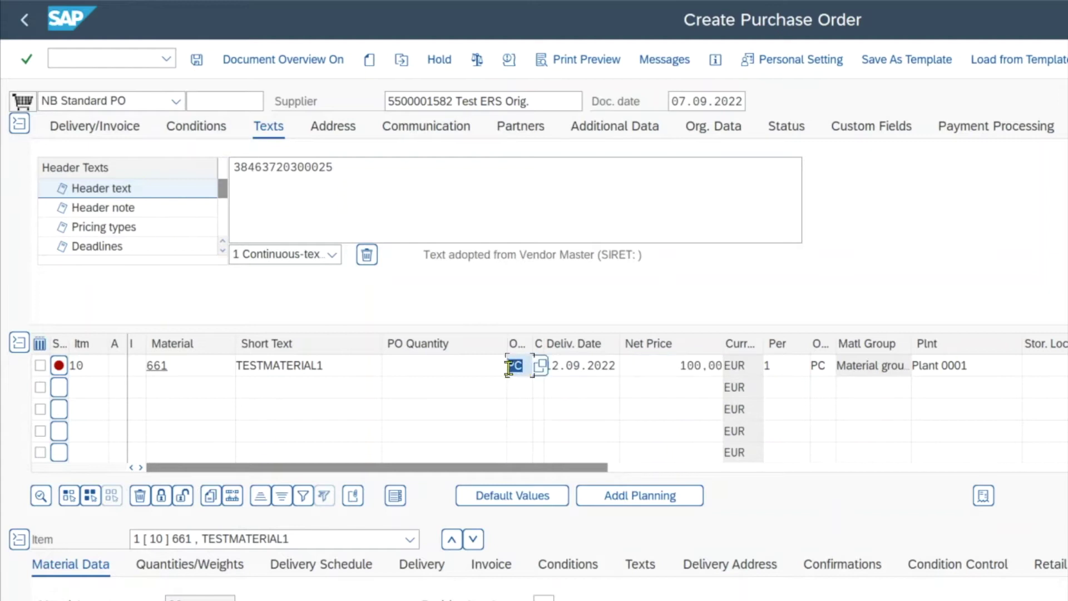
{"action": "double_click", "coordinate": [675, 366]}
{"action": "left_click", "coordinate": [670, 367]}
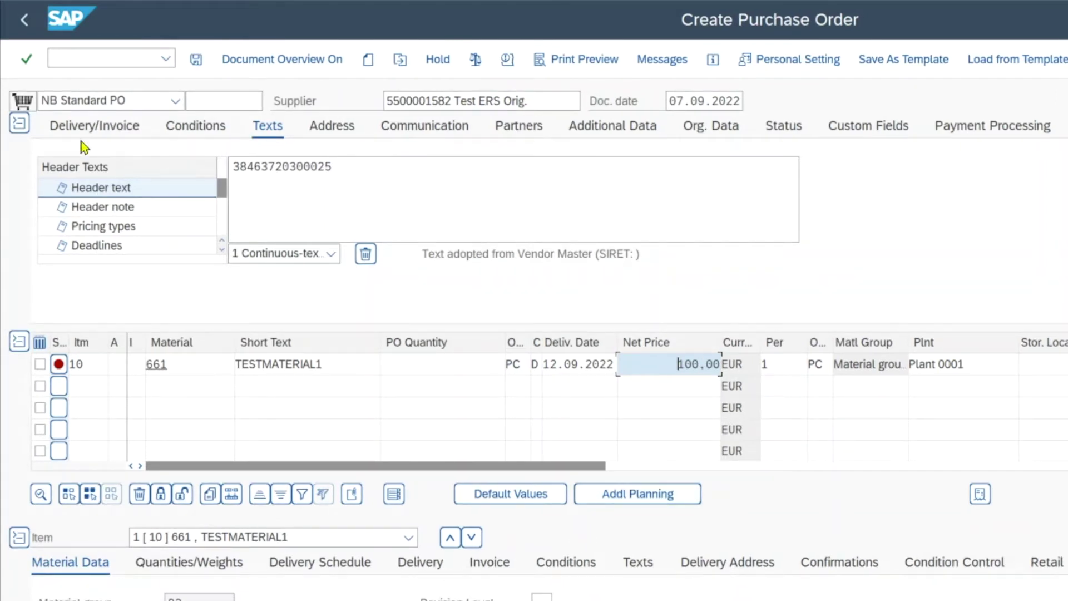
{"action": "left_click", "coordinate": [89, 58]}
Open material 661 in MM02 with the Purchasing view selected for plant 0001.
{"action": "type", "text": "/n"}
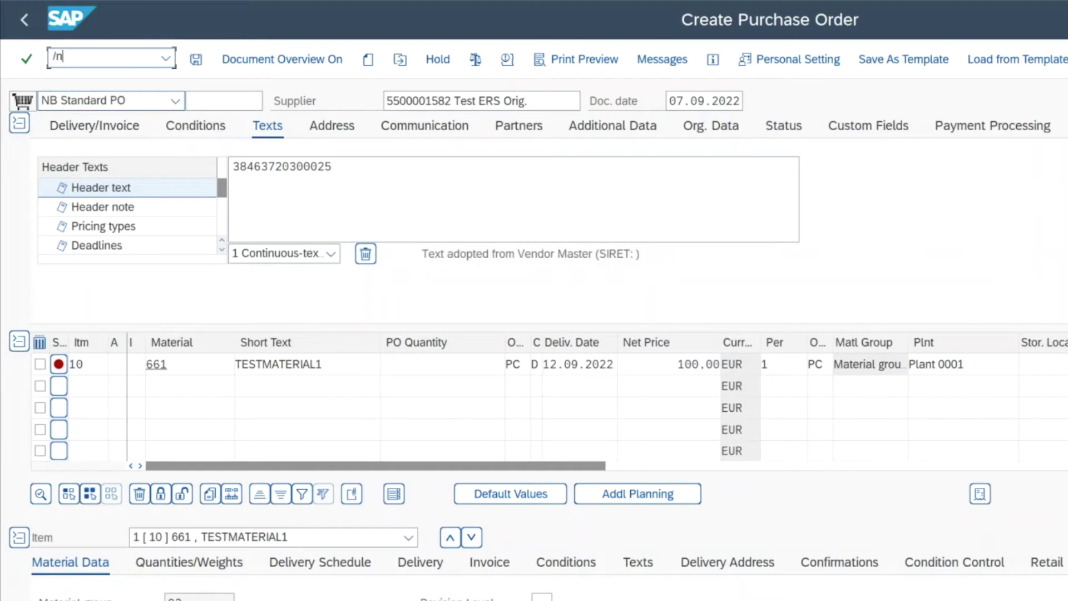
{"action": "type", "text": "mm02"}
{"action": "key", "text": "Return"}
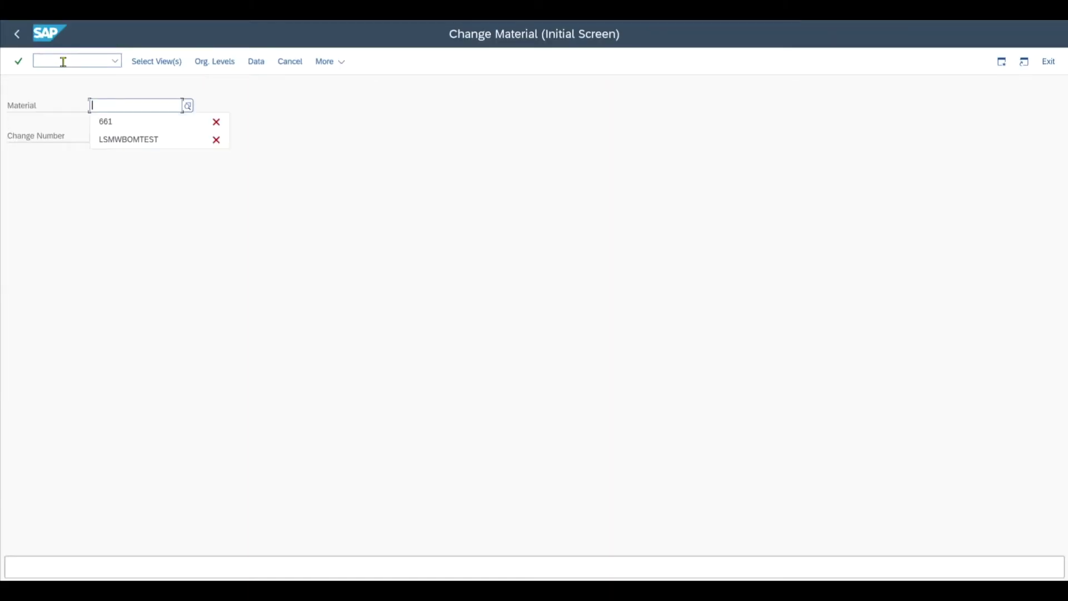
{"action": "left_click", "coordinate": [114, 122]}
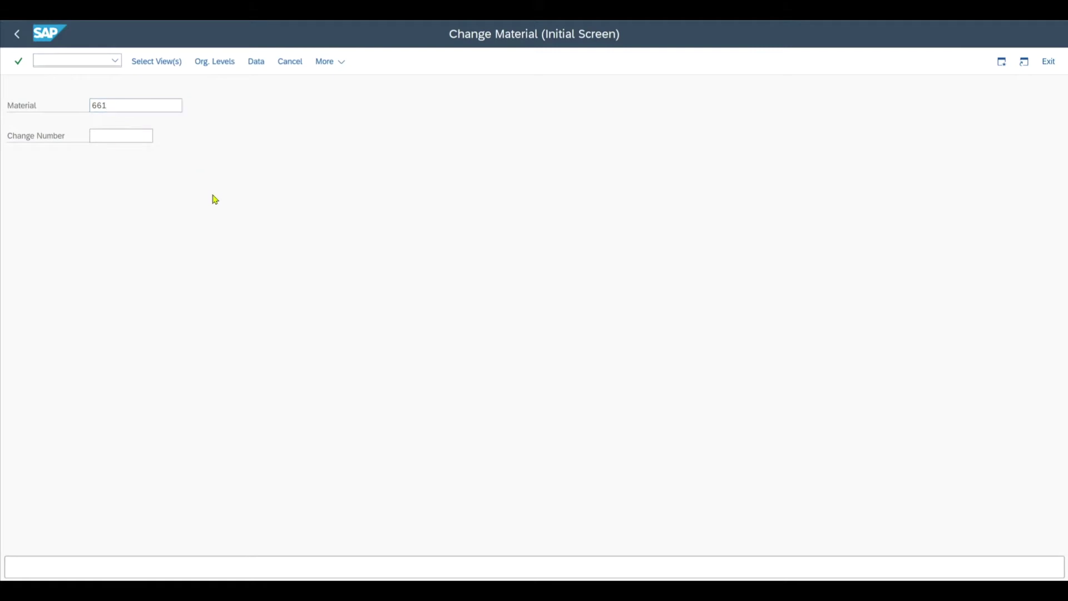
{"action": "key", "text": "Return"}
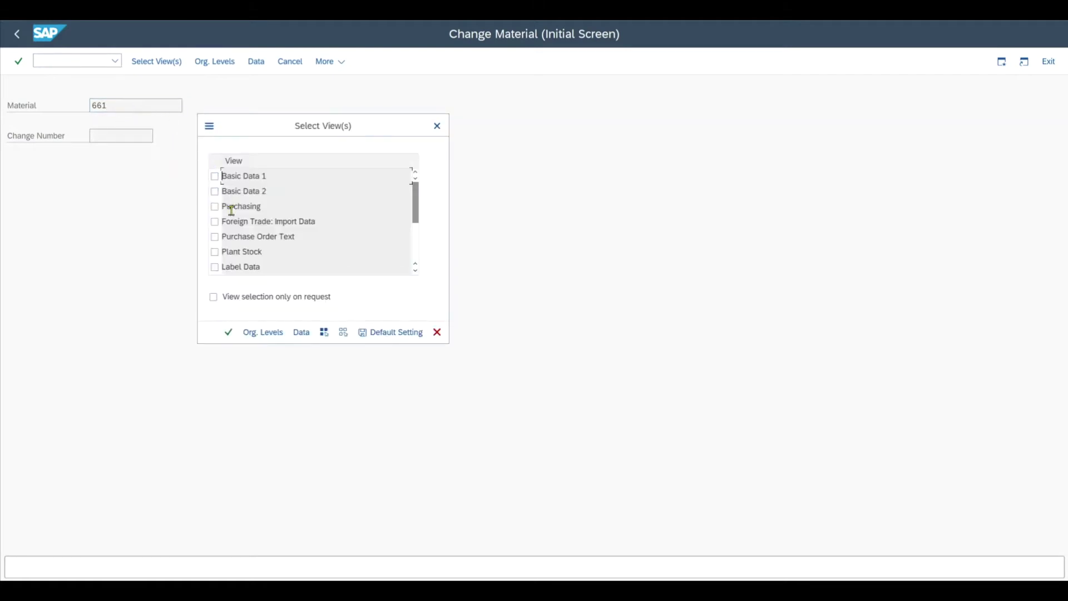
{"action": "left_click", "coordinate": [215, 206]}
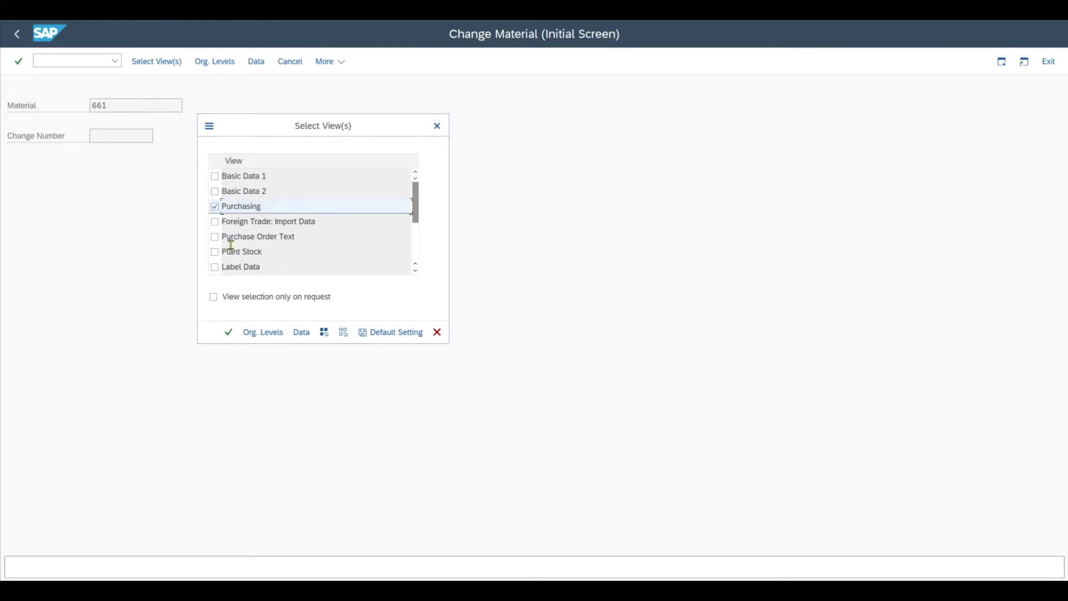
{"action": "left_click", "coordinate": [228, 332]}
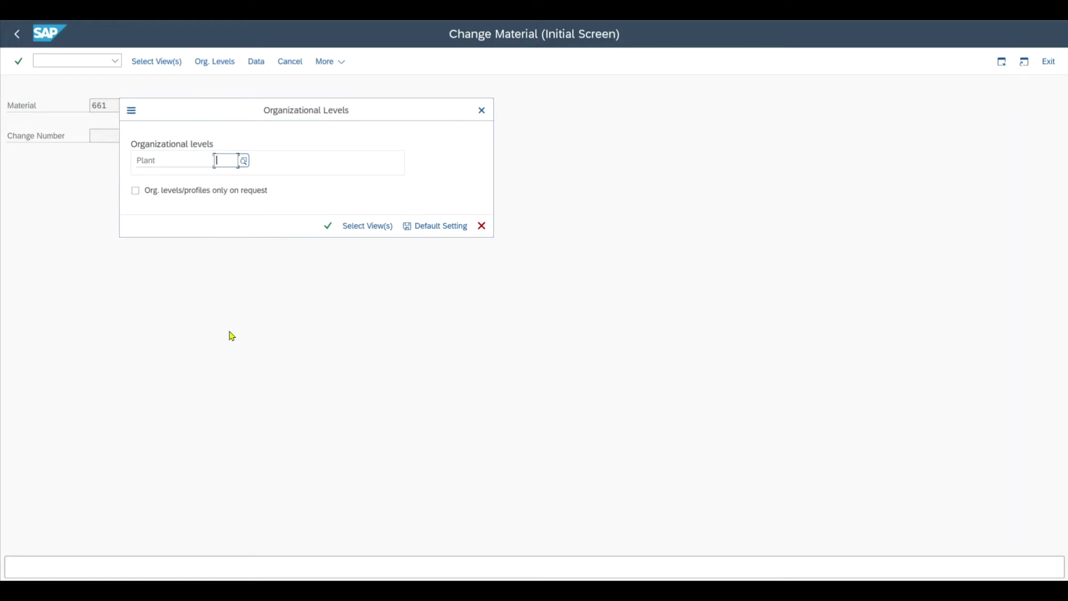
{"action": "type", "text": "0001"}
{"action": "key", "text": "Return"}
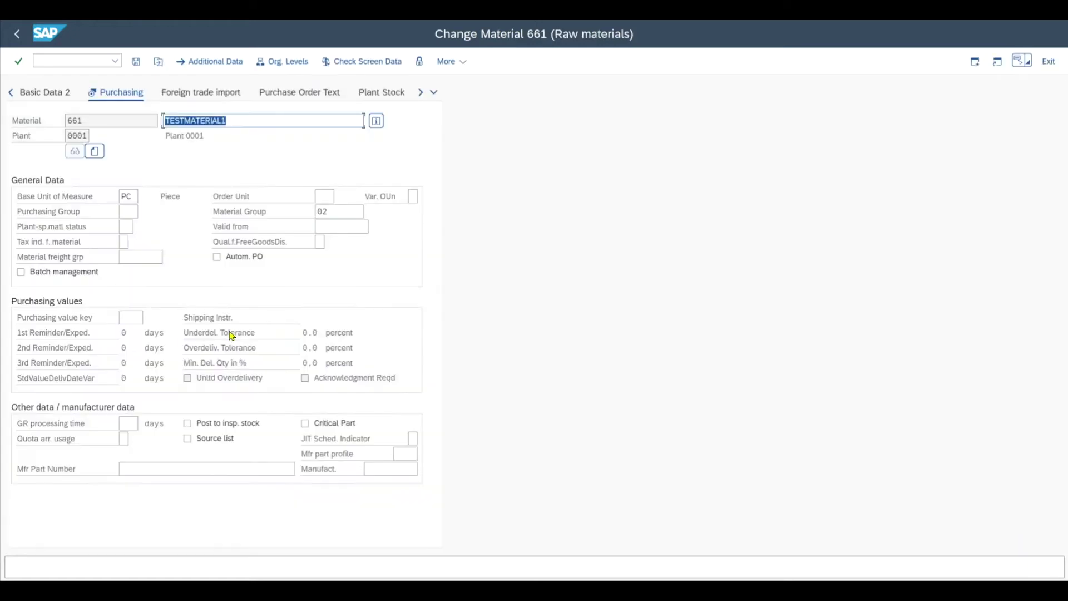
Set material 661's variable order unit to 2 'Active with own price' and go to Additional Data.
{"action": "left_click", "coordinate": [389, 202]}
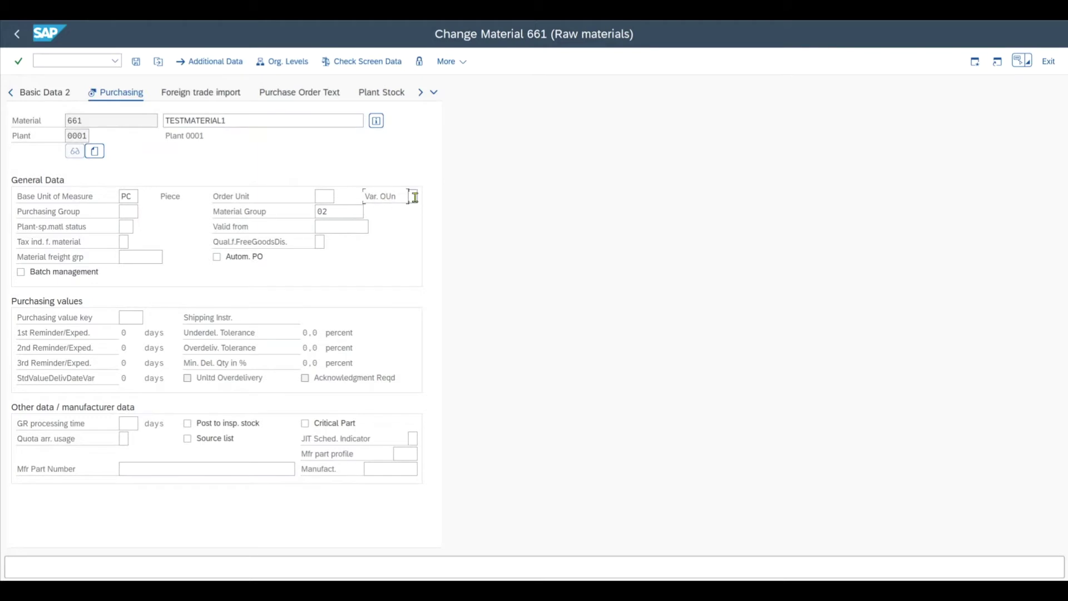
{"action": "left_click", "coordinate": [414, 196]}
{"action": "left_click", "coordinate": [423, 197]}
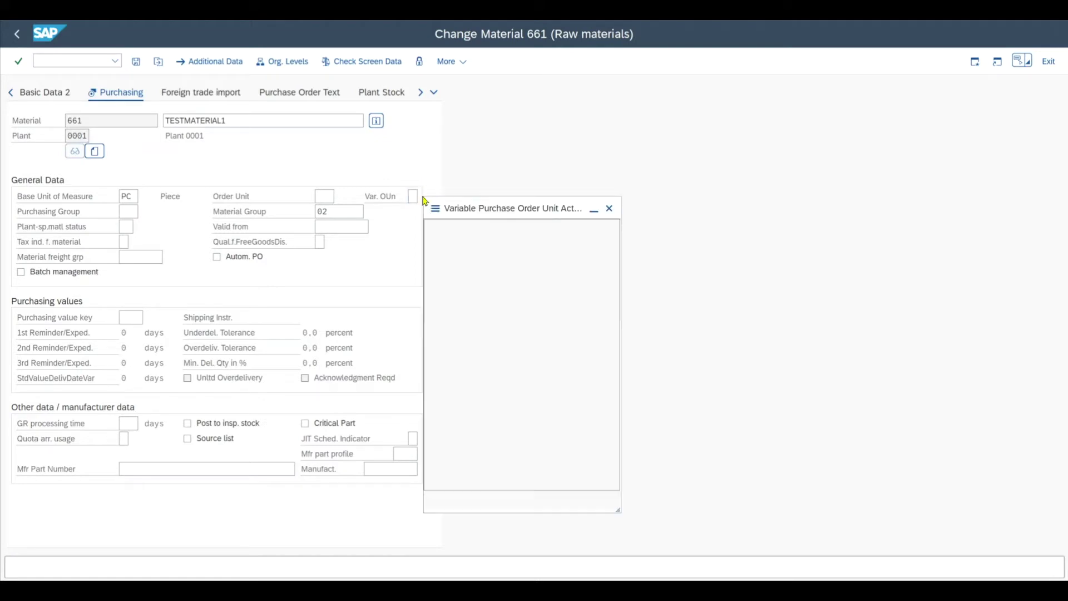
{"action": "left_click_drag", "start_coordinate": [466, 213], "coordinate": [477, 159]}
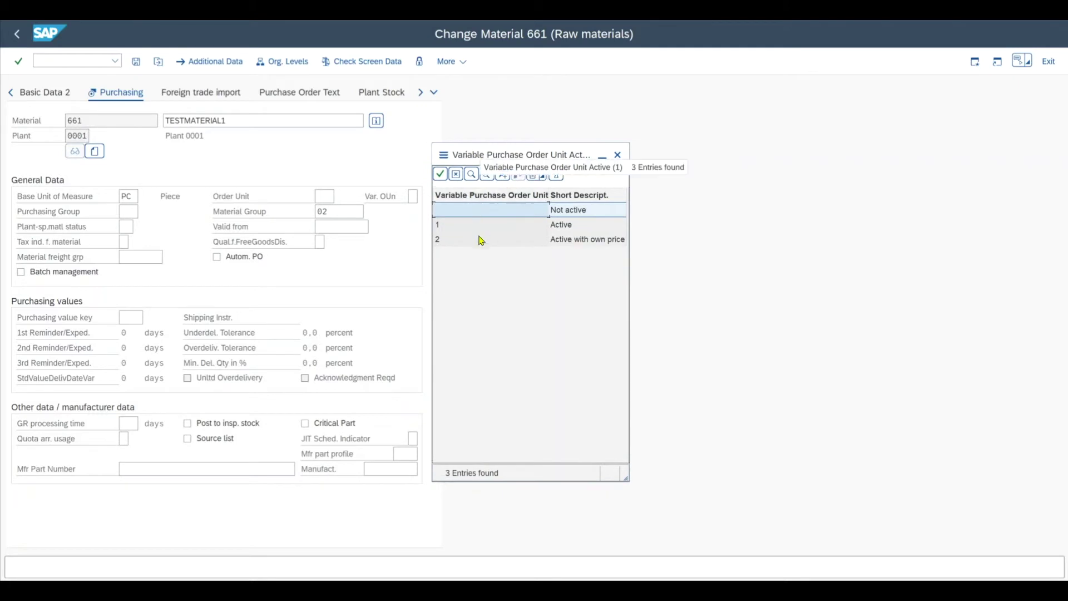
{"action": "left_click", "coordinate": [474, 212]}
{"action": "left_click", "coordinate": [477, 225]}
{"action": "left_click", "coordinate": [485, 244]}
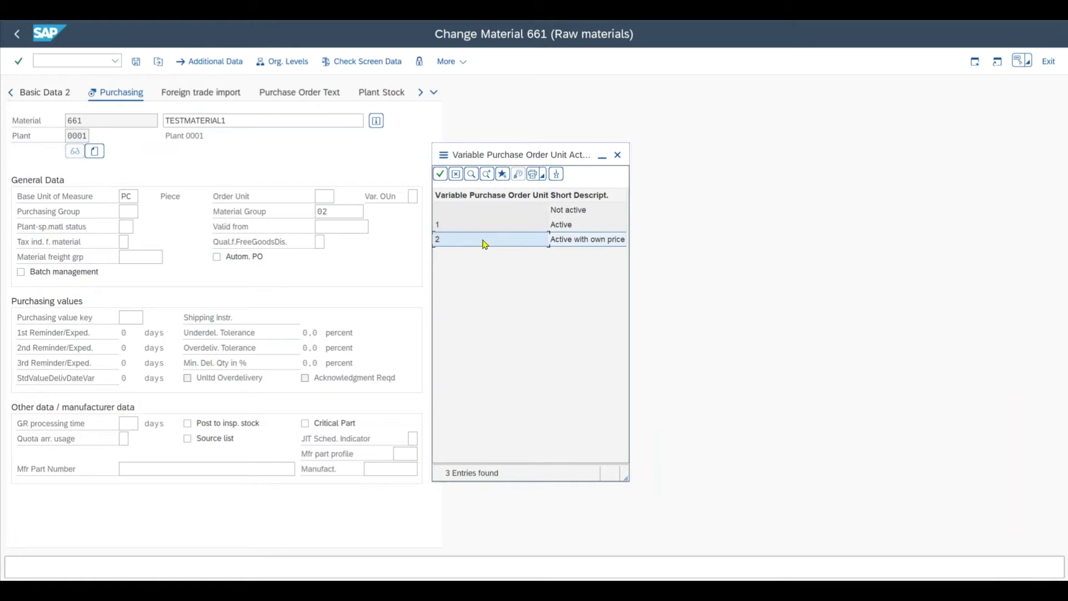
{"action": "double_click", "coordinate": [498, 244]}
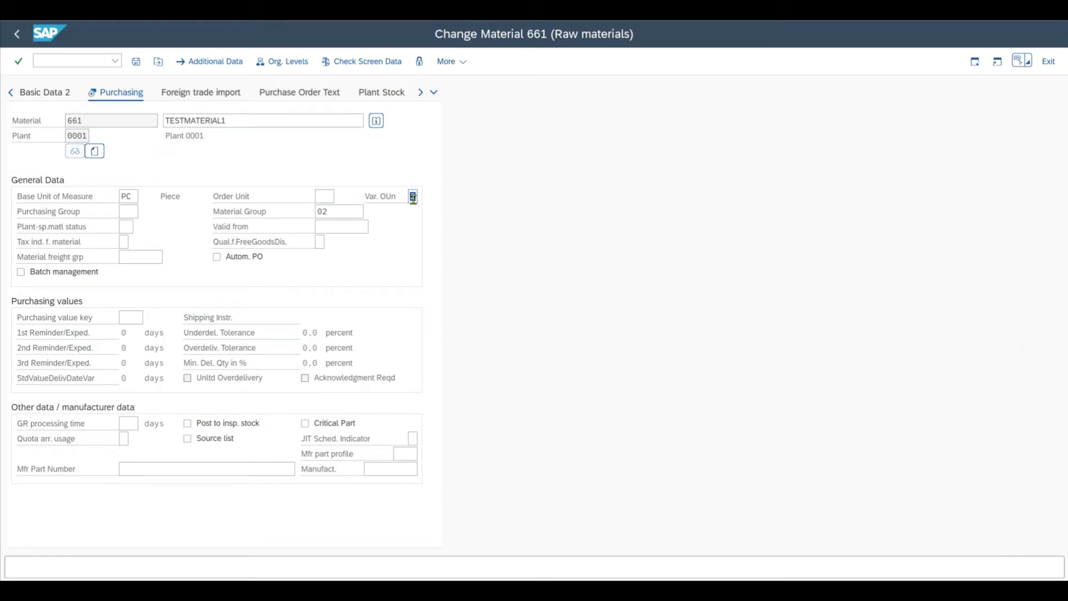
{"action": "key", "text": "Return"}
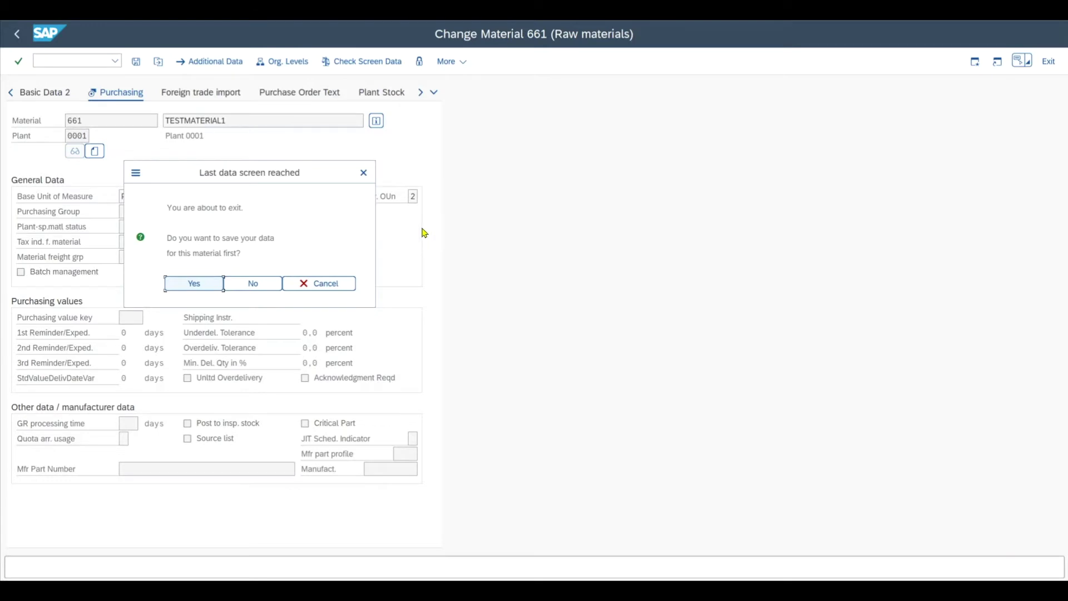
{"action": "key", "text": "Return"}
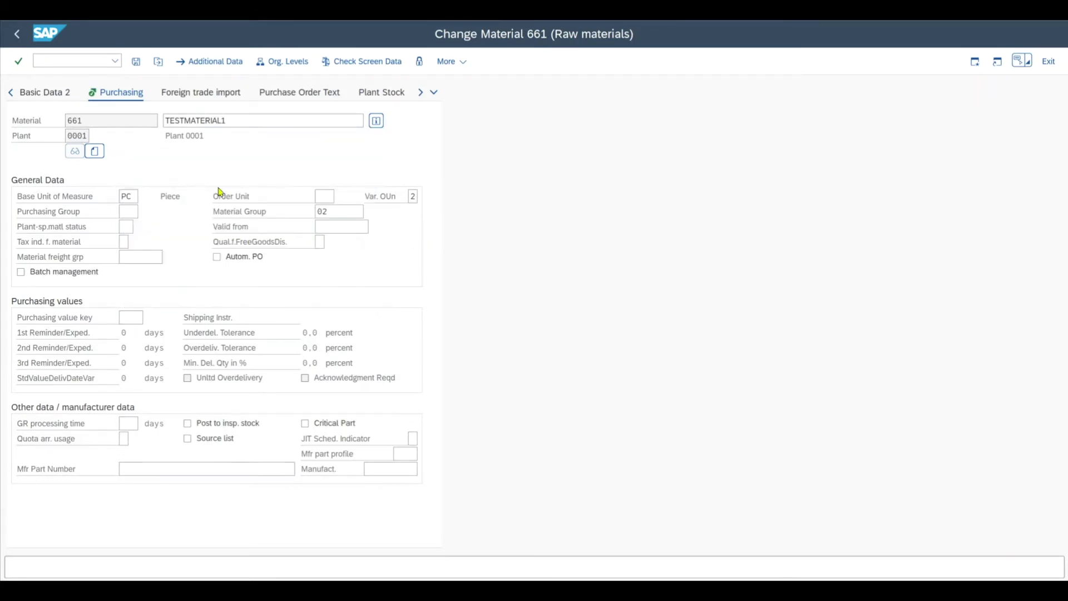
{"action": "left_click", "coordinate": [216, 62]}
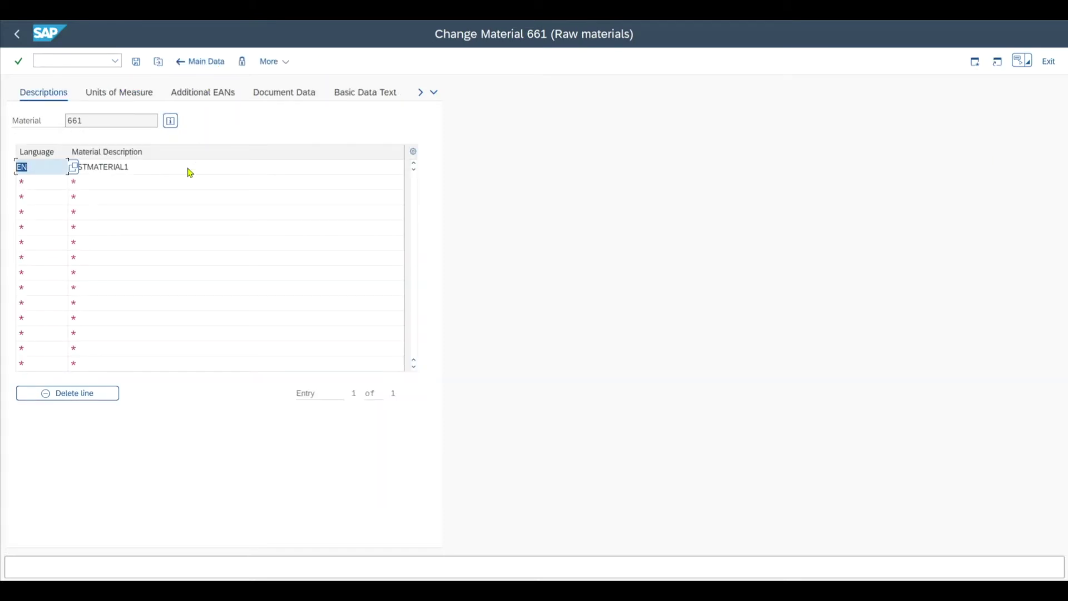
Show material 661's Units of Measure tab and start a new alternative unit row.
{"action": "left_click", "coordinate": [134, 95]}
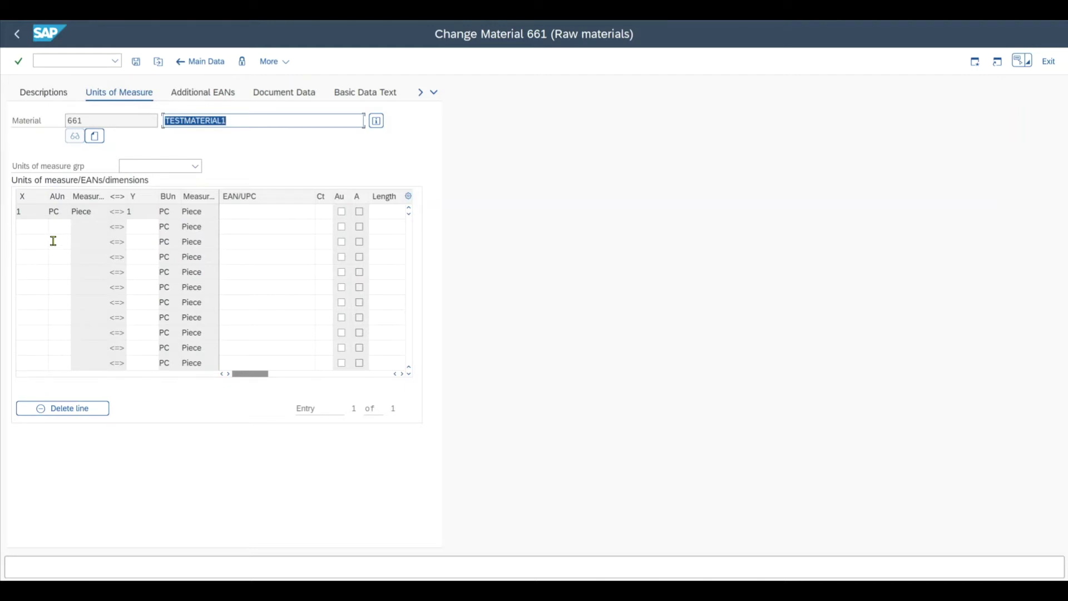
{"action": "left_click", "coordinate": [31, 224]}
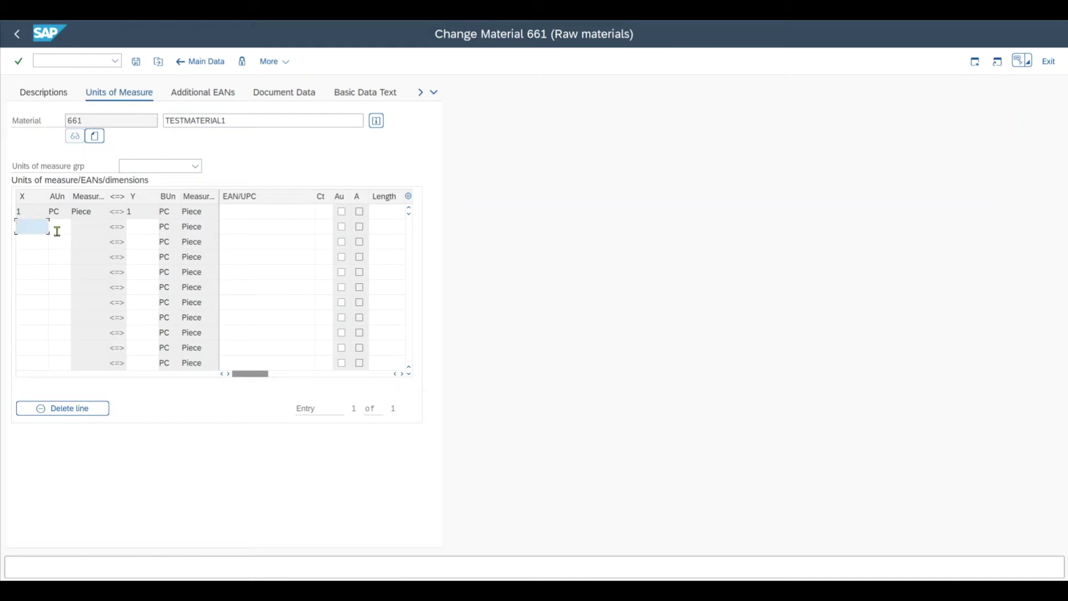
Add the conversion 1 KG = 5 PC and save material 661.
{"action": "type", "text": "1"}
{"action": "key", "text": "Tab"}
{"action": "left_click", "coordinate": [144, 227]}
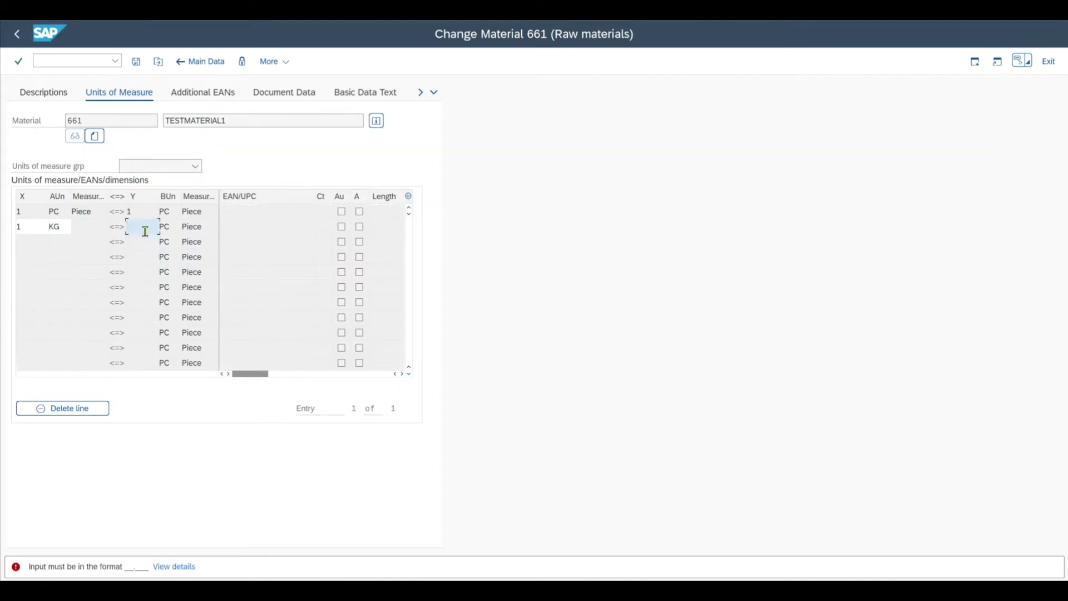
{"action": "key", "text": "Return"}
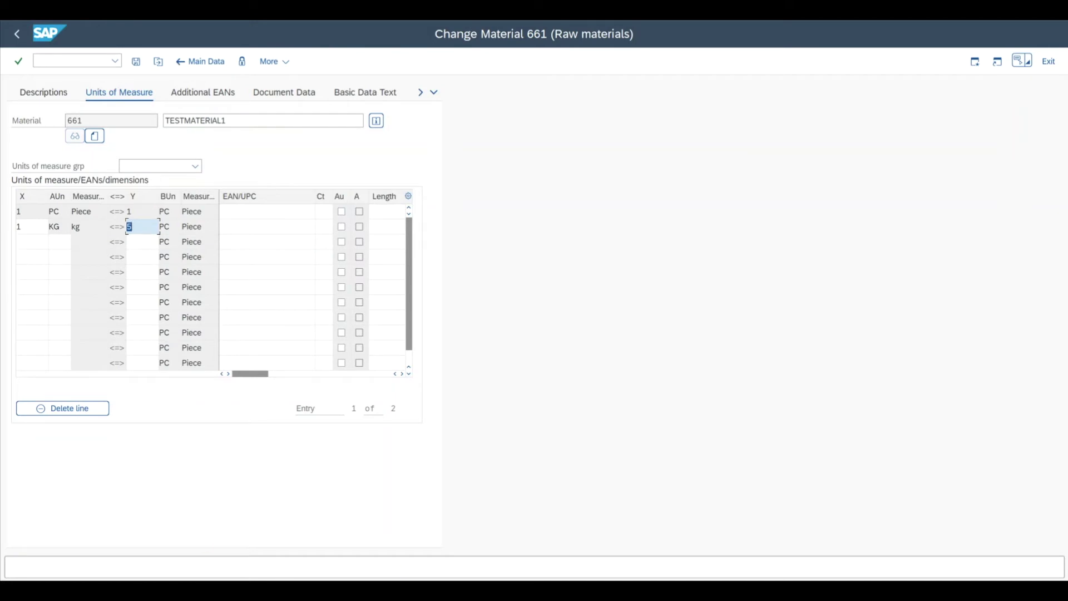
{"action": "left_click", "coordinate": [136, 62]}
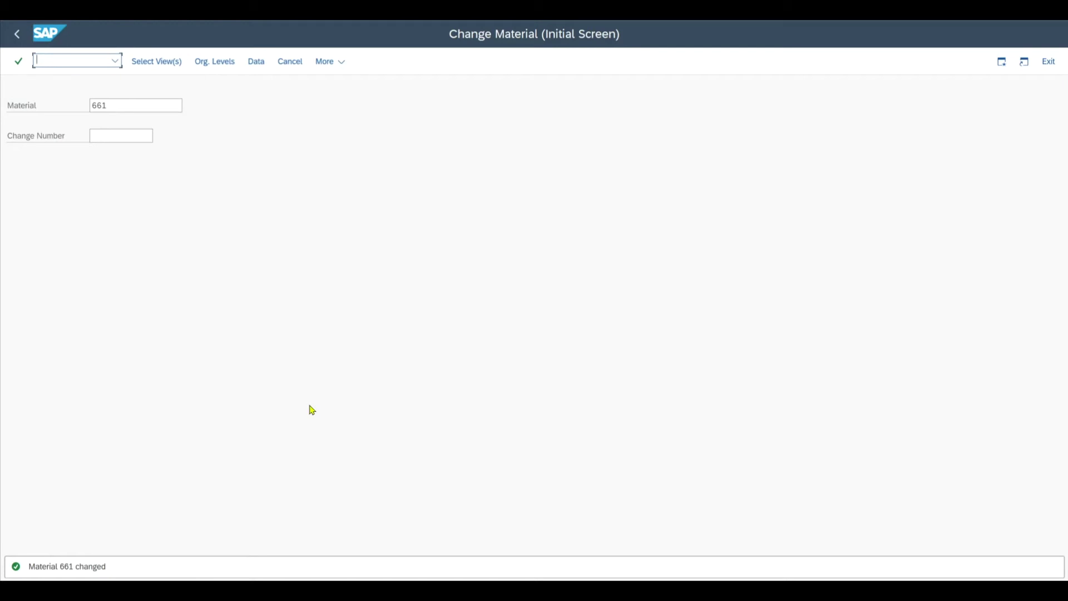
{"action": "type", "text": "/nM07"}
{"action": "key", "text": "Return"}
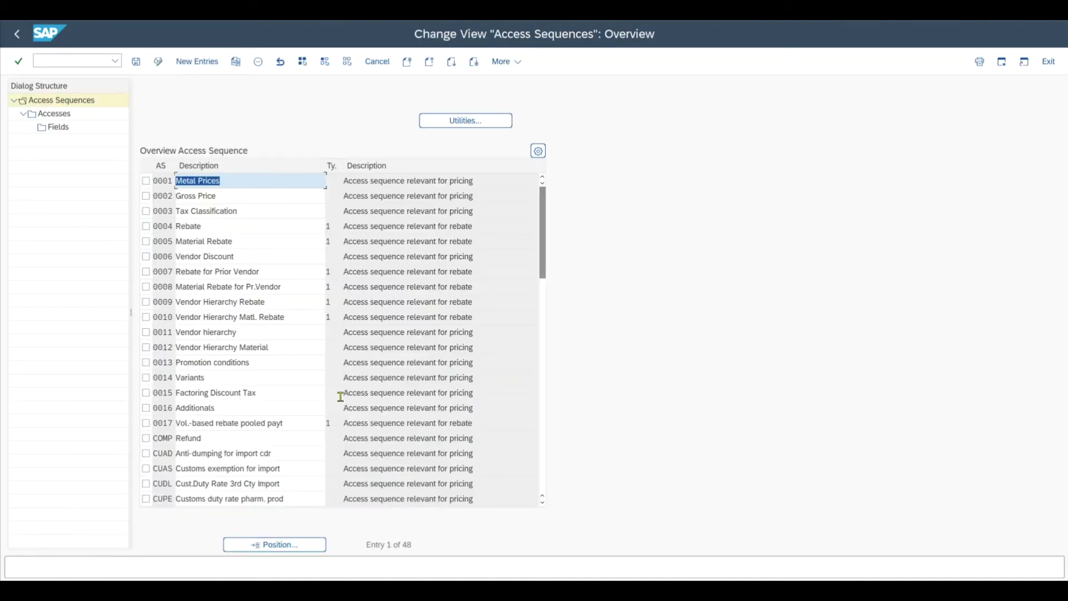
{"action": "left_click", "coordinate": [147, 195]}
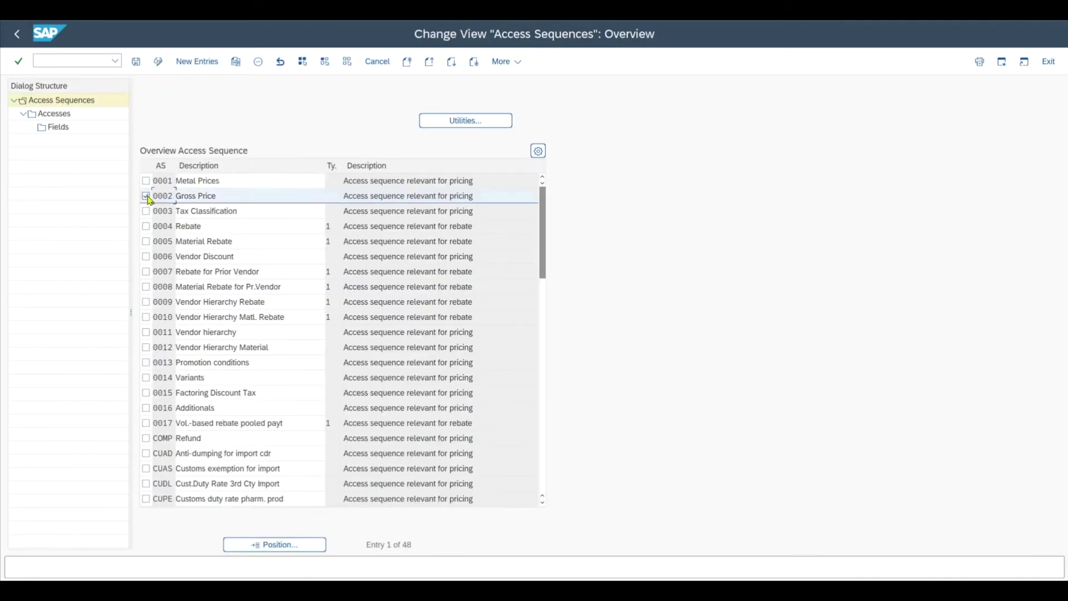
{"action": "double_click", "coordinate": [64, 119]}
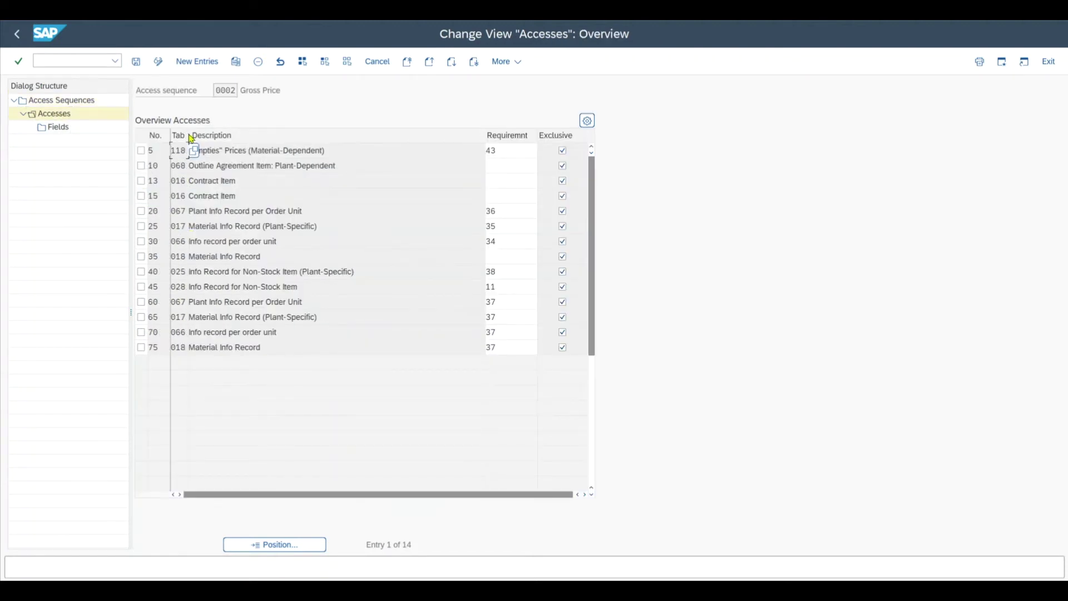
{"action": "left_click_drag", "start_coordinate": [190, 135], "coordinate": [233, 139]}
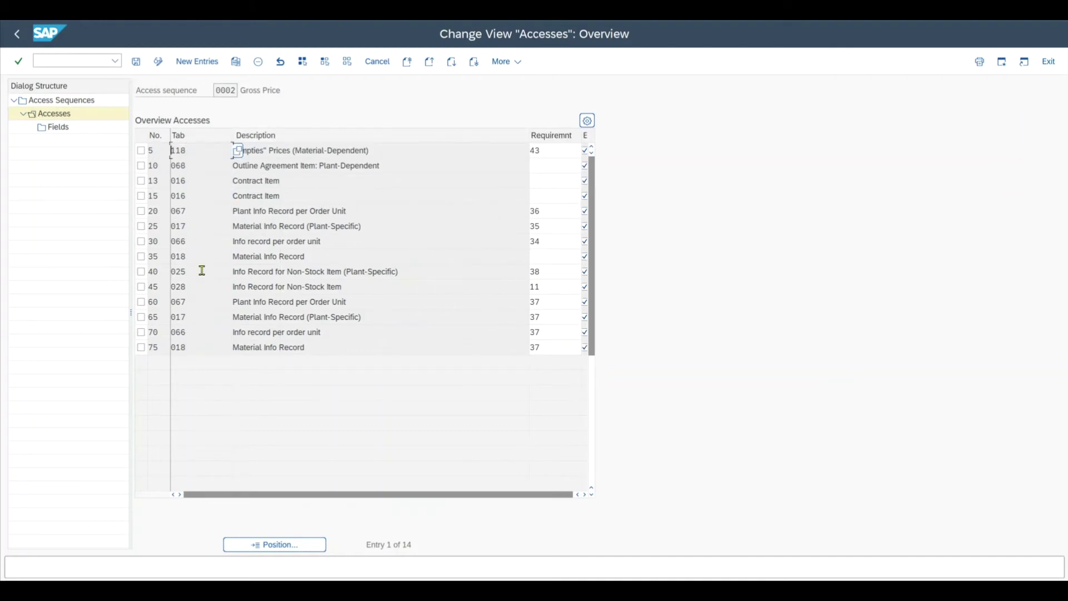
{"action": "double_click", "coordinate": [192, 241]}
{"action": "left_click_drag", "start_coordinate": [325, 241], "coordinate": [233, 242]}
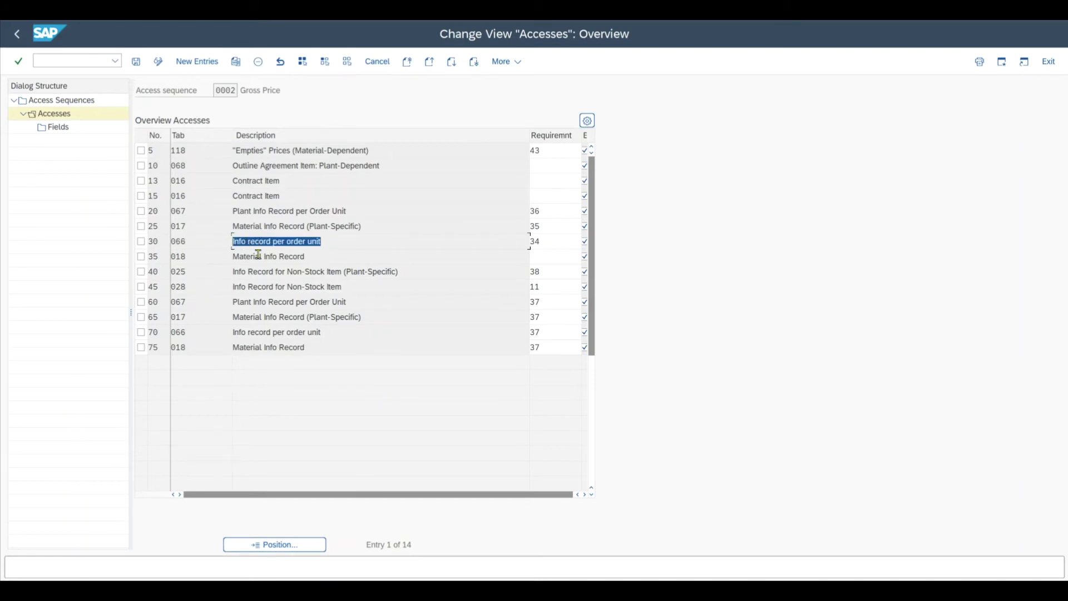
{"action": "double_click", "coordinate": [191, 301]}
{"action": "left_click_drag", "start_coordinate": [356, 304], "coordinate": [209, 304]}
{"action": "left_click", "coordinate": [362, 301]}
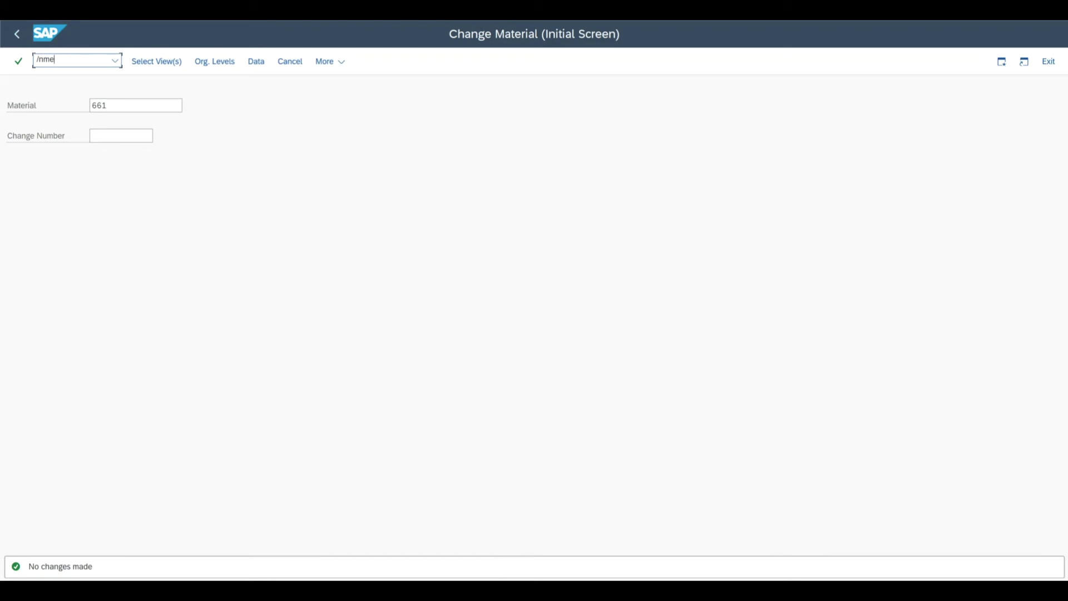
Create an info record in ME11 for the supplier, material 661, purchasing org 0002, plant 0001.
{"action": "key", "text": "Return"}
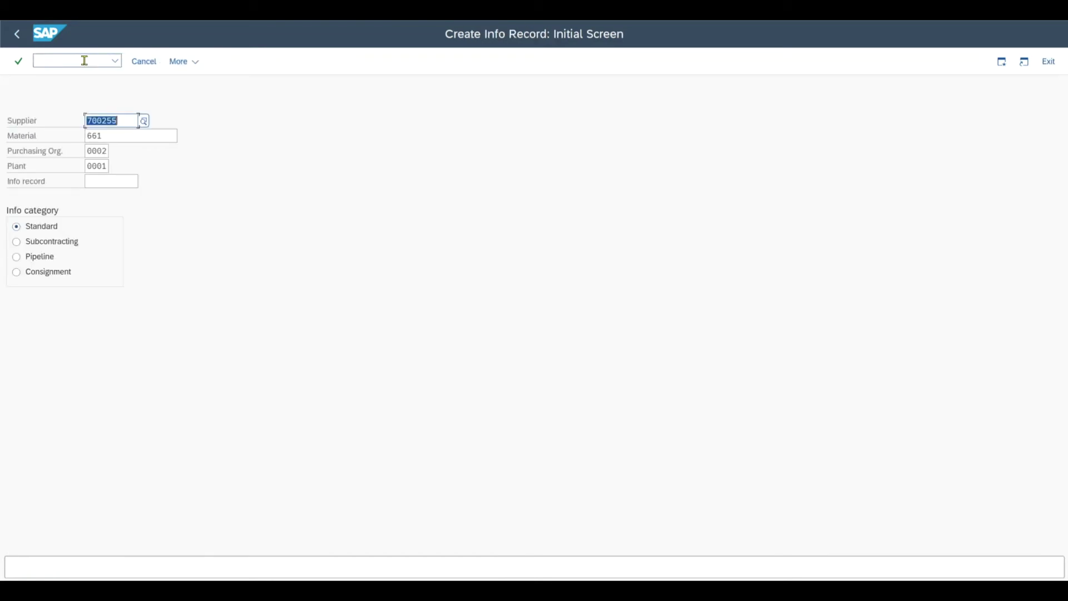
{"action": "left_click", "coordinate": [117, 136]}
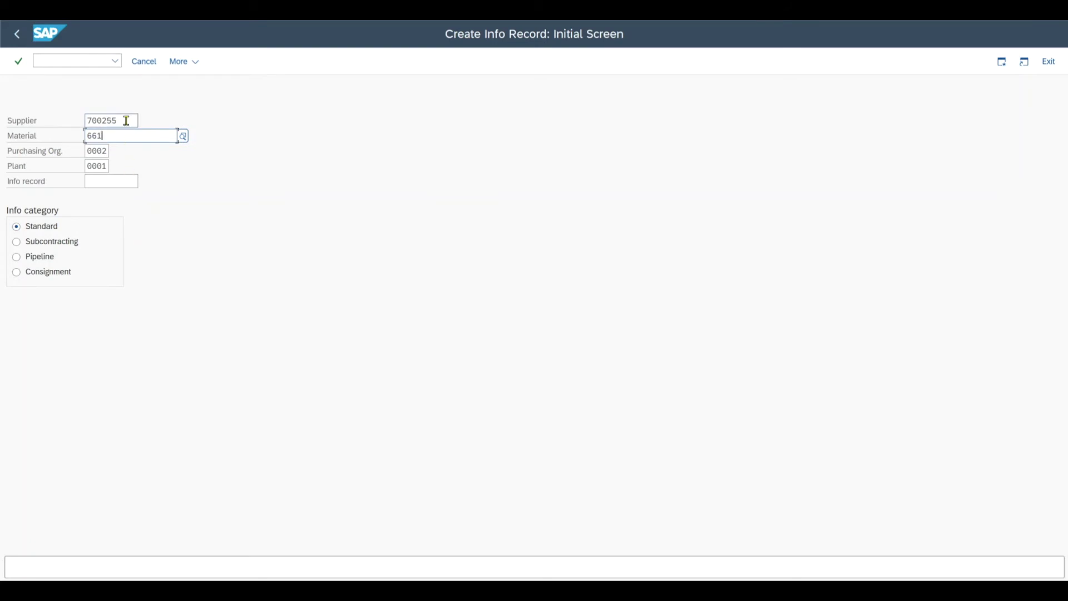
{"action": "left_click", "coordinate": [126, 121]}
{"action": "double_click", "coordinate": [124, 119]}
{"action": "key", "text": "Tab"}
{"action": "double_click", "coordinate": [100, 151]}
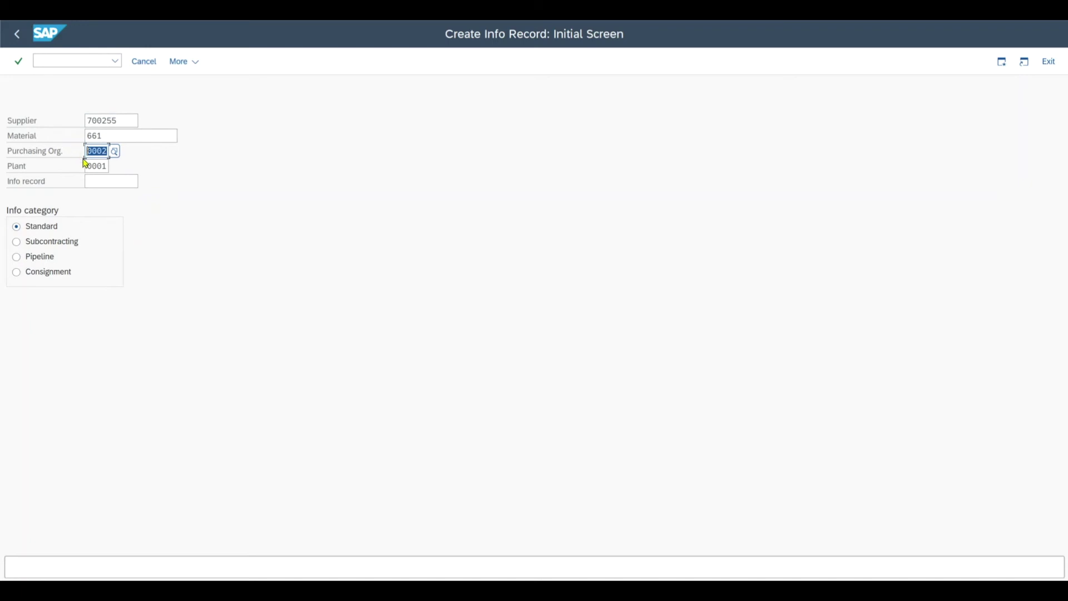
{"action": "double_click", "coordinate": [106, 166]}
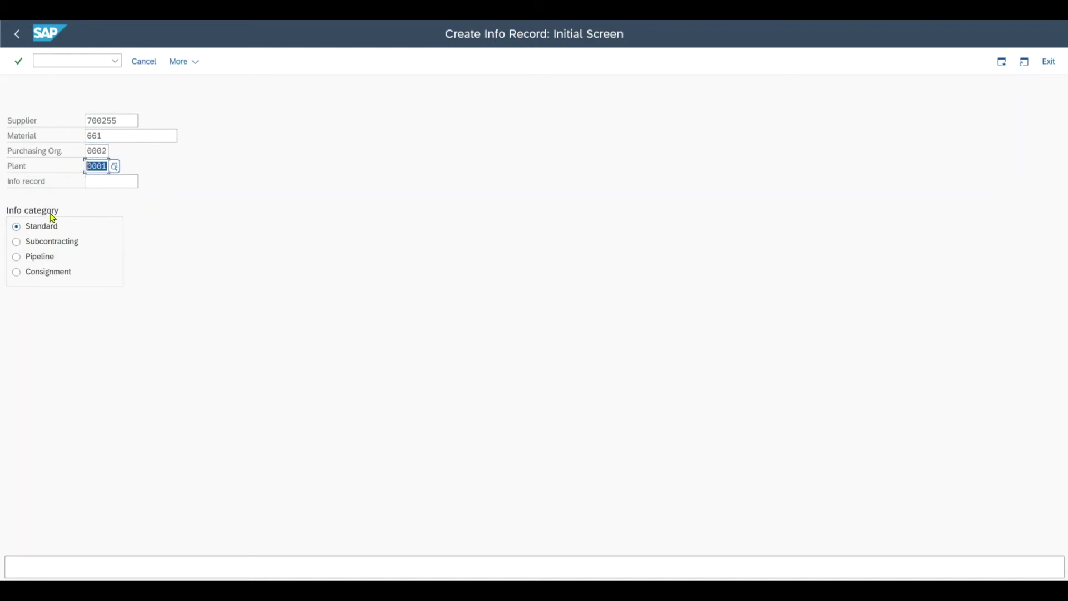
{"action": "key", "text": "Return"}
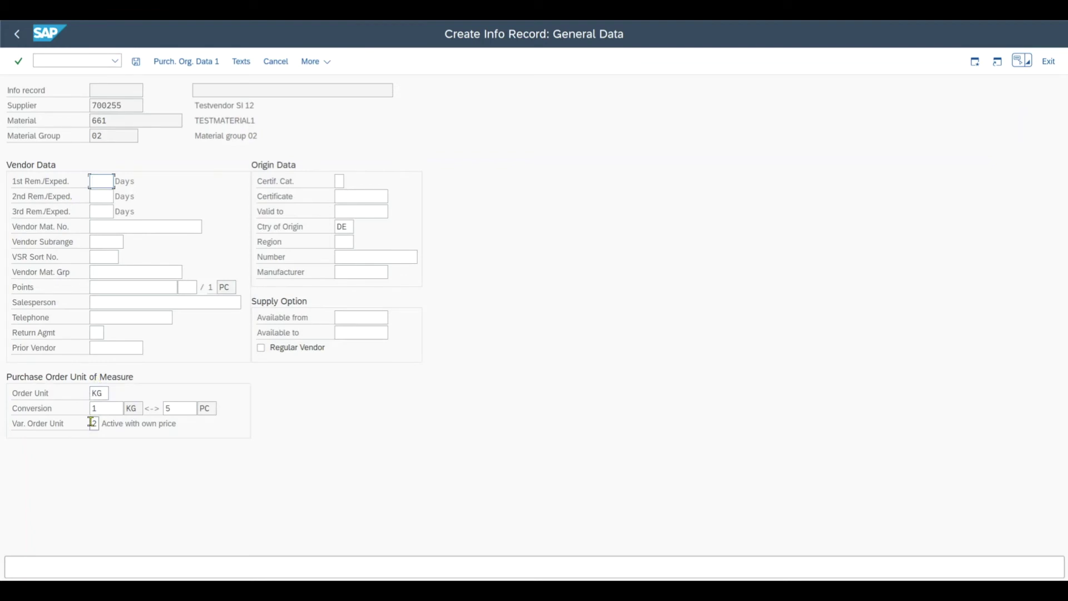
Review the General Data showing order unit KG, then go to Purch. Org. Data 1.
{"action": "left_click", "coordinate": [92, 422]}
{"action": "left_click", "coordinate": [99, 408]}
{"action": "double_click", "coordinate": [109, 120]}
{"action": "left_click", "coordinate": [116, 120]}
{"action": "left_click", "coordinate": [186, 62]}
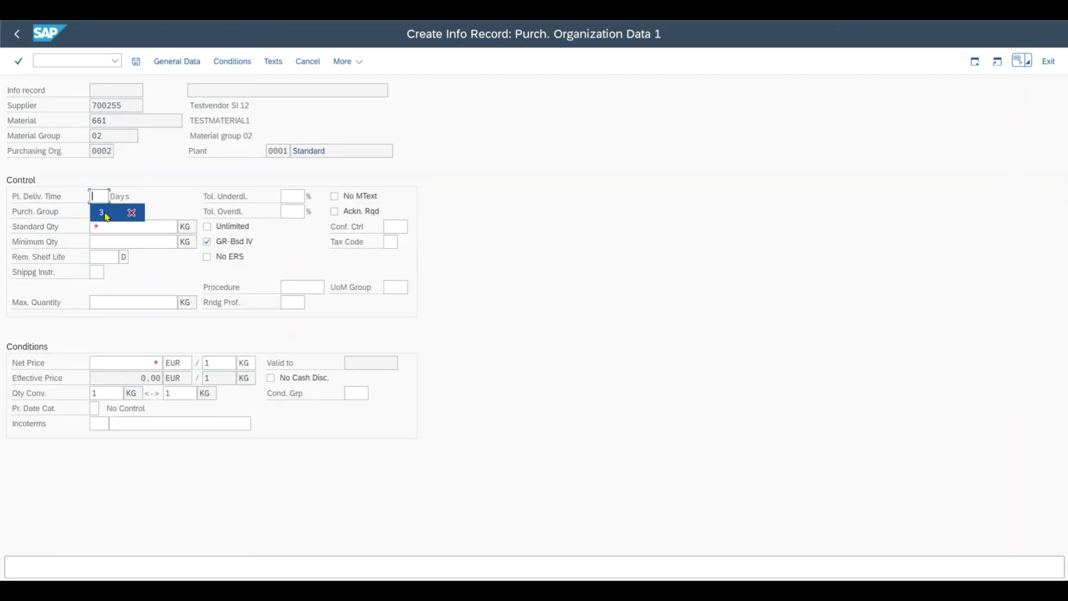
Enter planned delivery time 3 days, standard quantity 10, and net price 100 EUR per KG.
{"action": "left_click", "coordinate": [108, 212]}
{"action": "left_click", "coordinate": [105, 227]}
{"action": "left_click", "coordinate": [120, 248]}
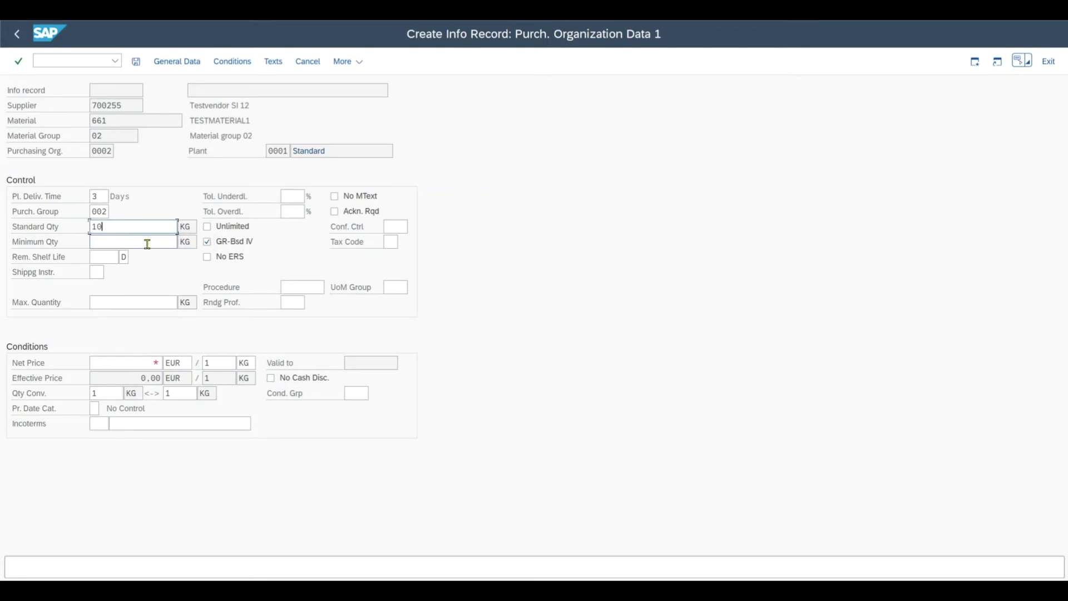
{"action": "left_click", "coordinate": [144, 362]}
{"action": "type", "text": "10"}
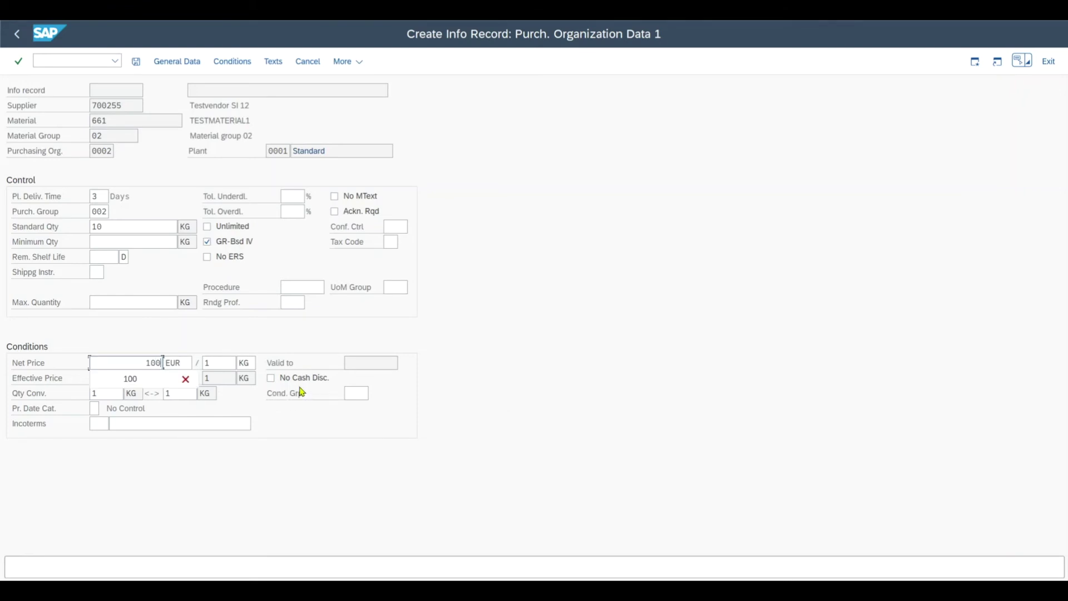
{"action": "type", "text": "0"}
{"action": "key", "text": "Return"}
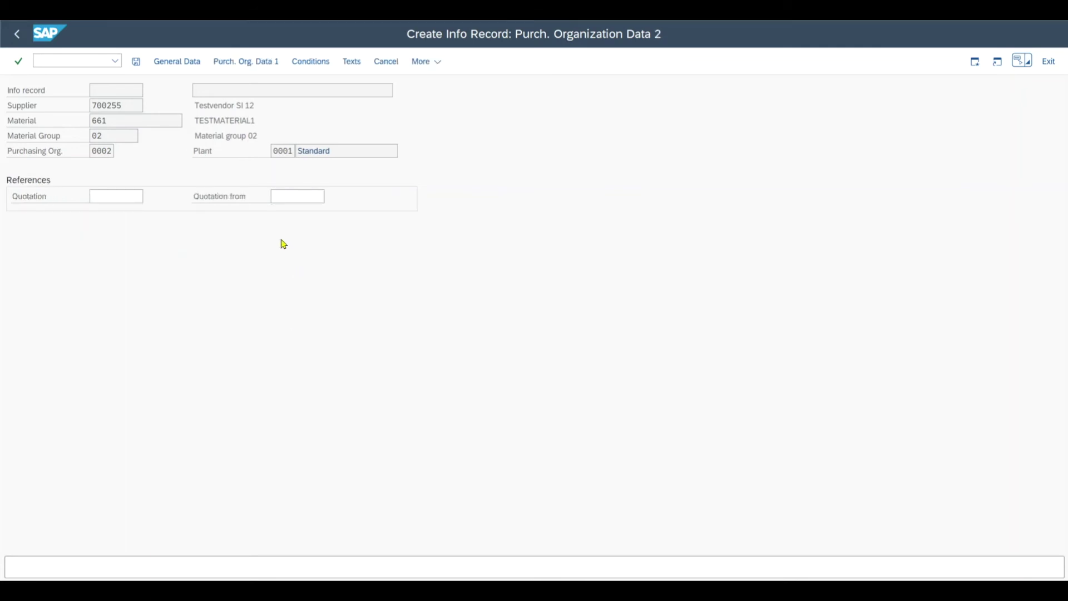
Open the info record's Conditions and select the PC order unit.
{"action": "left_click", "coordinate": [312, 64]}
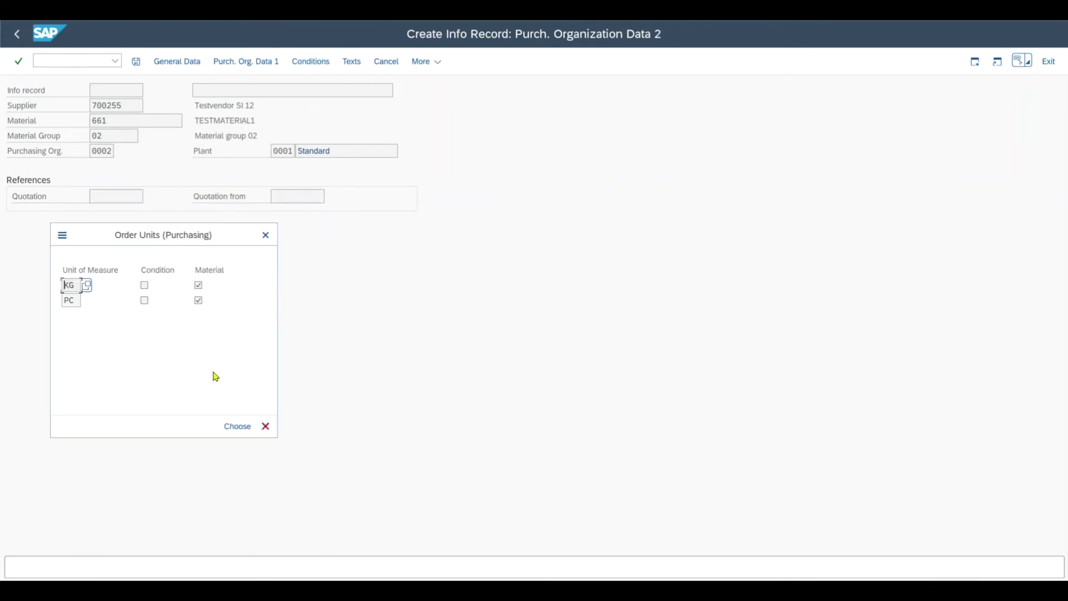
{"action": "left_click", "coordinate": [73, 300]}
{"action": "left_click", "coordinate": [74, 287]}
{"action": "left_click", "coordinate": [75, 300]}
{"action": "left_click", "coordinate": [77, 285]}
{"action": "double_click", "coordinate": [76, 301]}
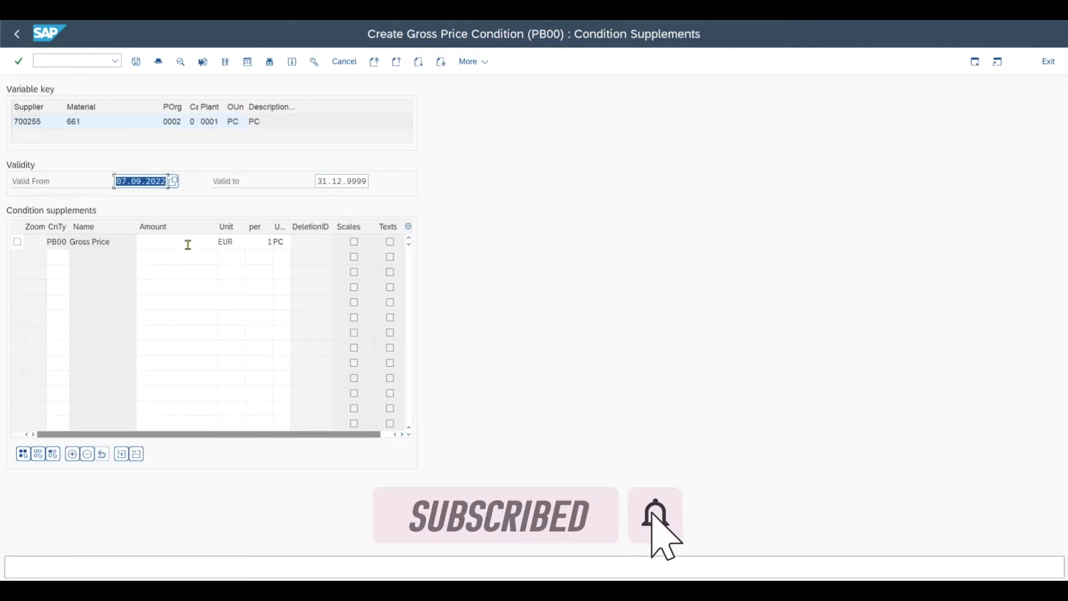
Enter a PB00 gross price of 120 EUR per PC and save the info record.
{"action": "left_click", "coordinate": [188, 245]}
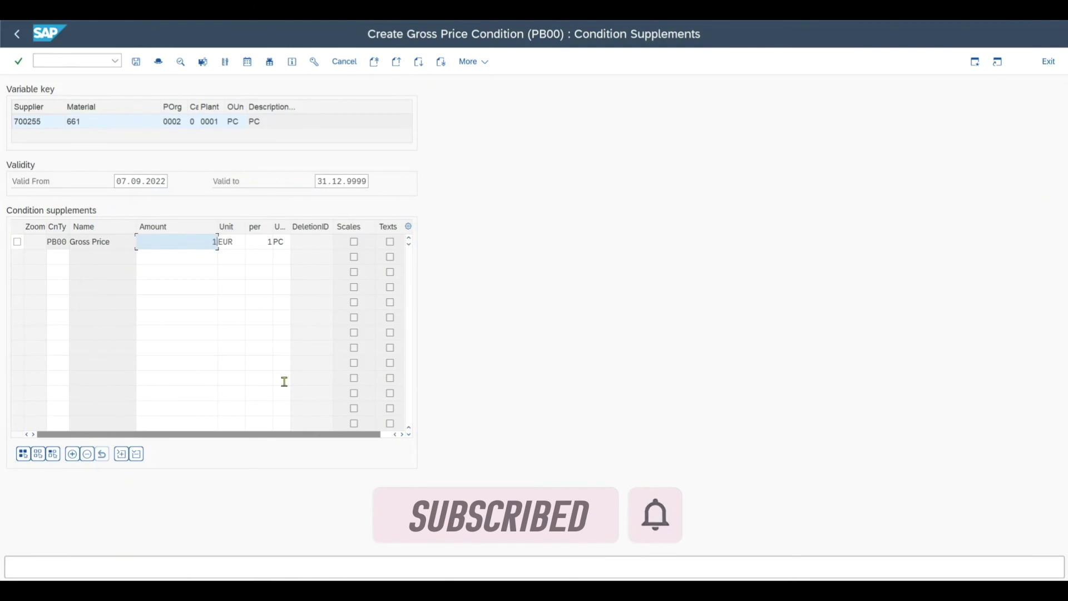
{"action": "key", "text": "Return"}
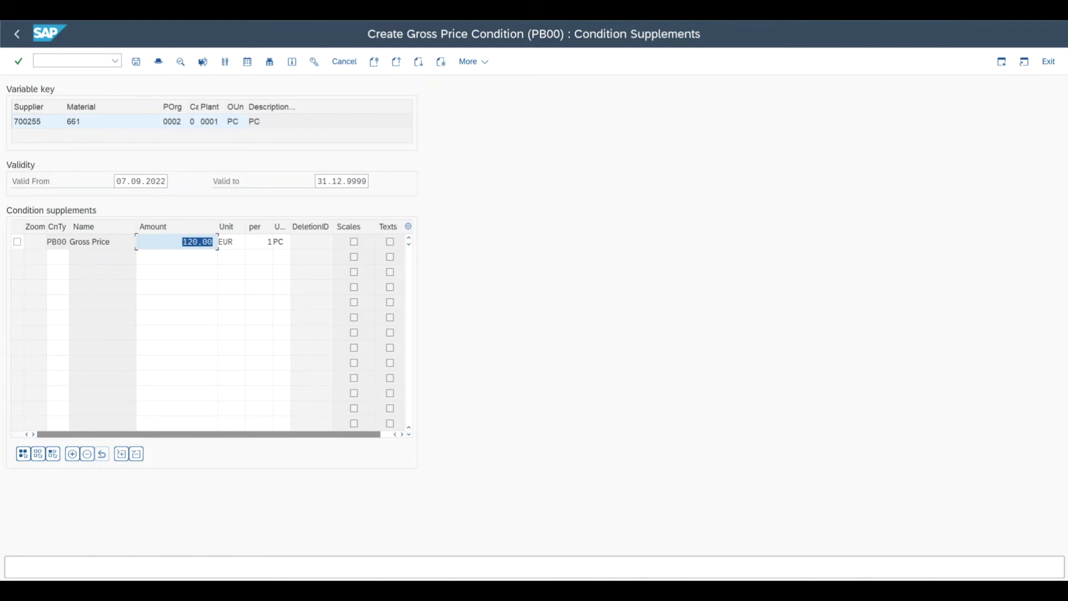
{"action": "left_click", "coordinate": [140, 65]}
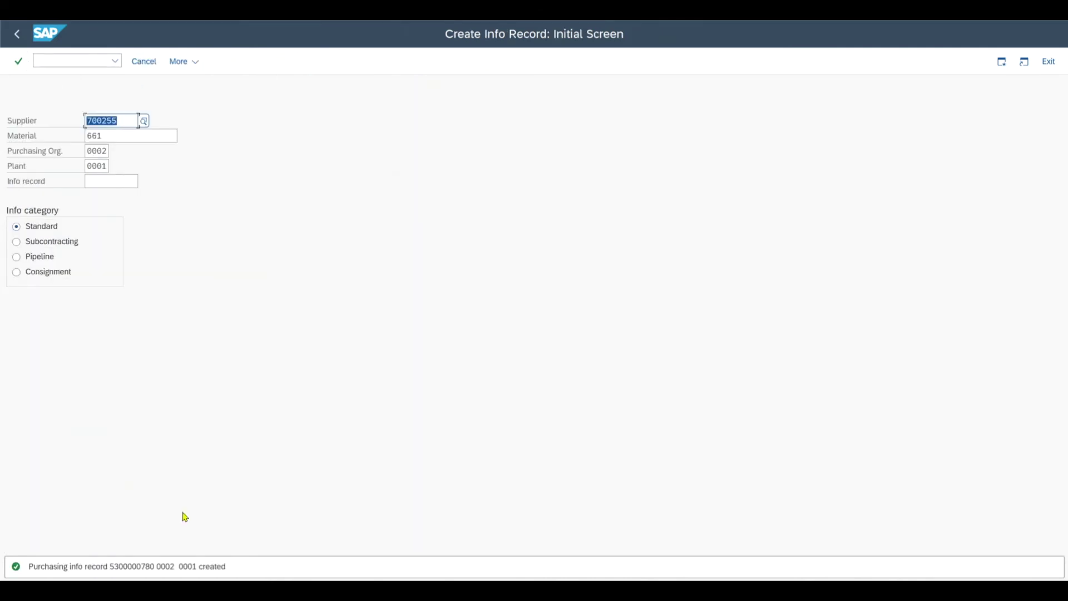
{"action": "left_click", "coordinate": [54, 60]}
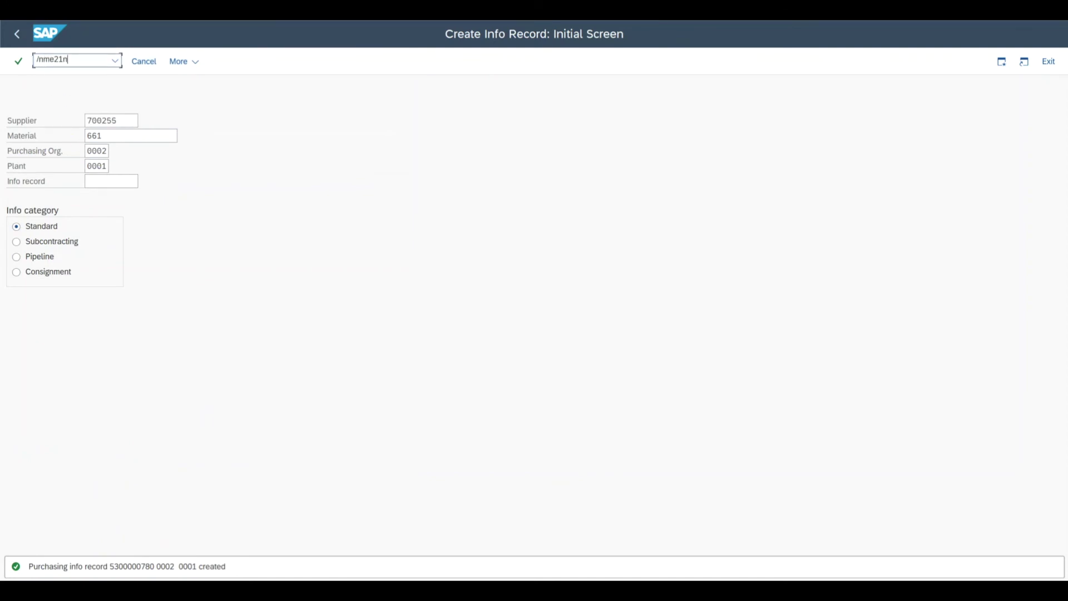
Start a new ME21N purchase order with purchasing org 0002 and purchasing group 001.
{"action": "type", "text": "/nme21n"}
{"action": "key", "text": "Return"}
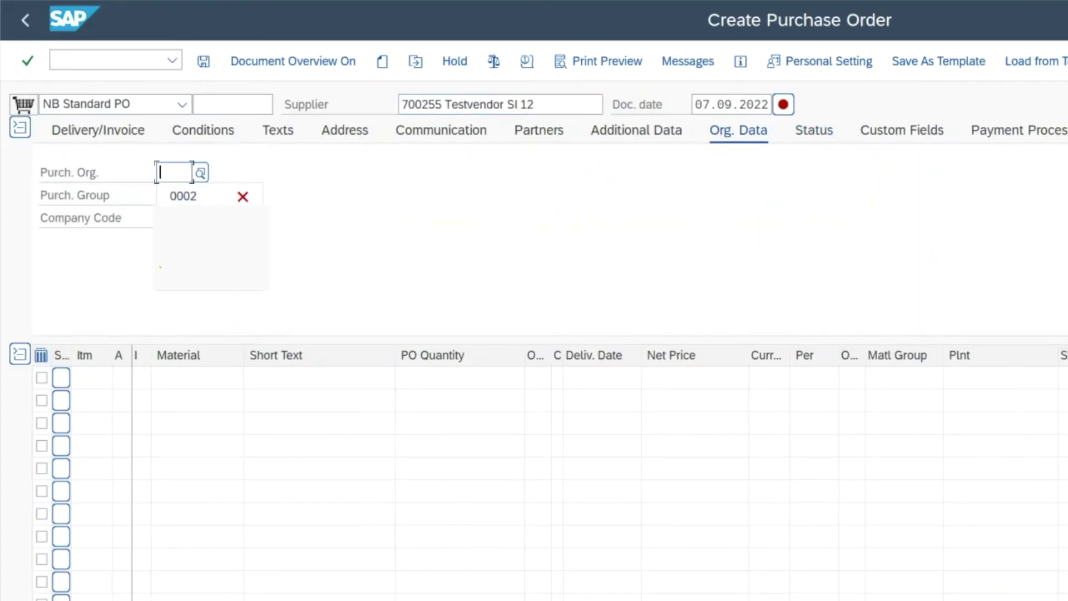
{"action": "left_click", "coordinate": [173, 196]}
{"action": "left_click", "coordinate": [173, 196]}
{"action": "type", "text": "001"}
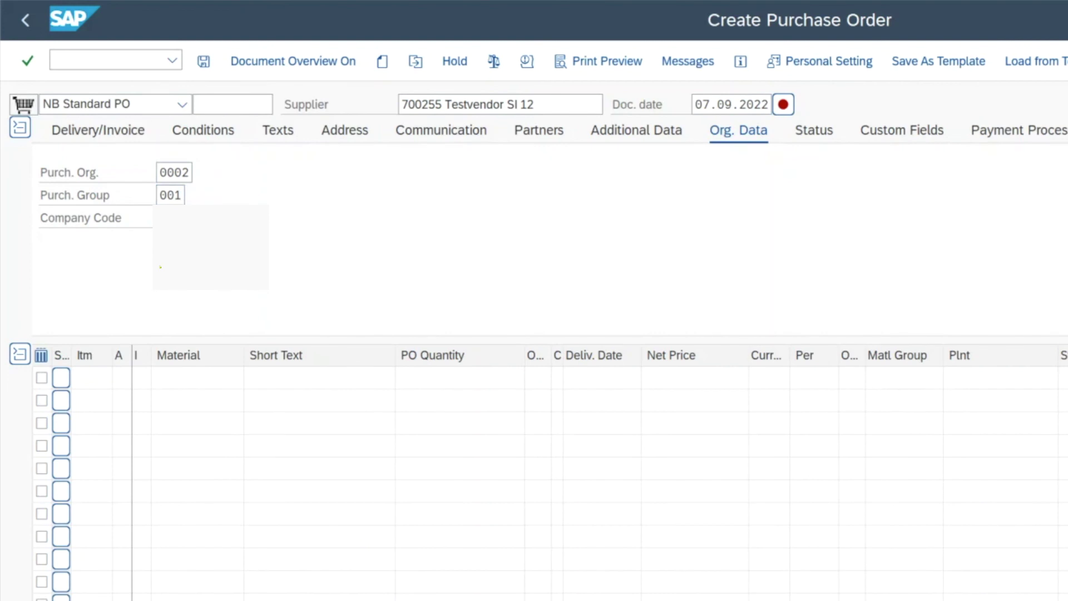
{"action": "key", "text": "Return"}
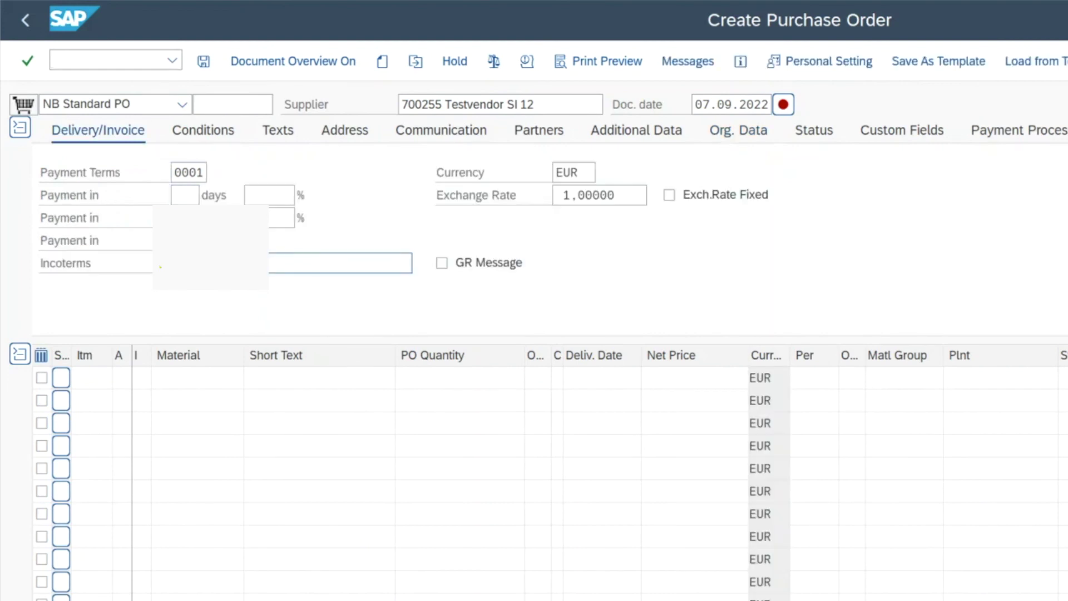
Add item 10 for material 661 at plant 0001.
{"action": "left_click", "coordinate": [242, 389]}
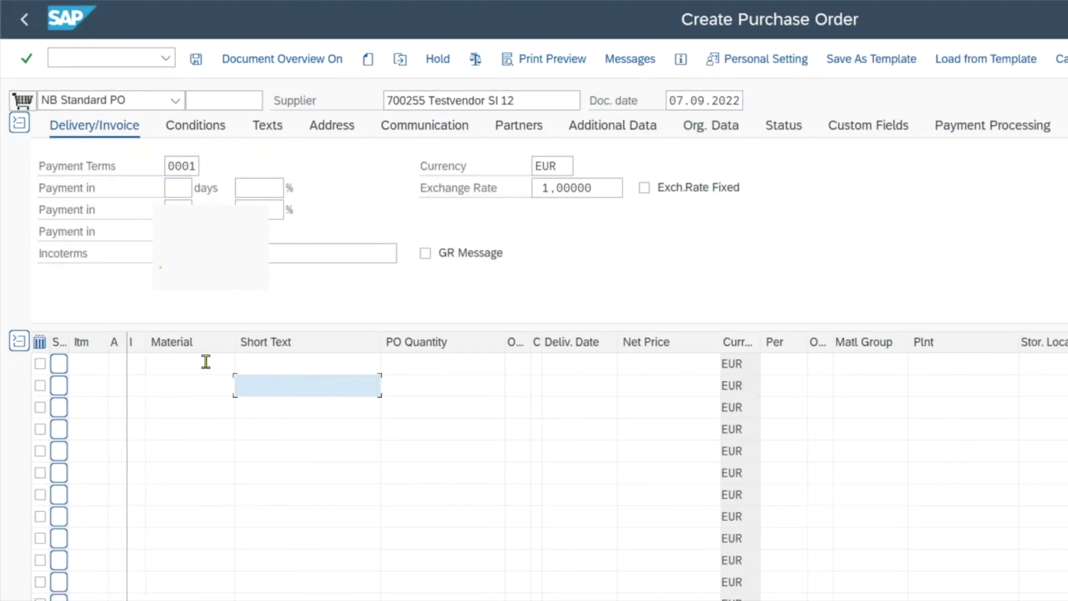
{"action": "left_click", "coordinate": [206, 362]}
{"action": "type", "text": "661"}
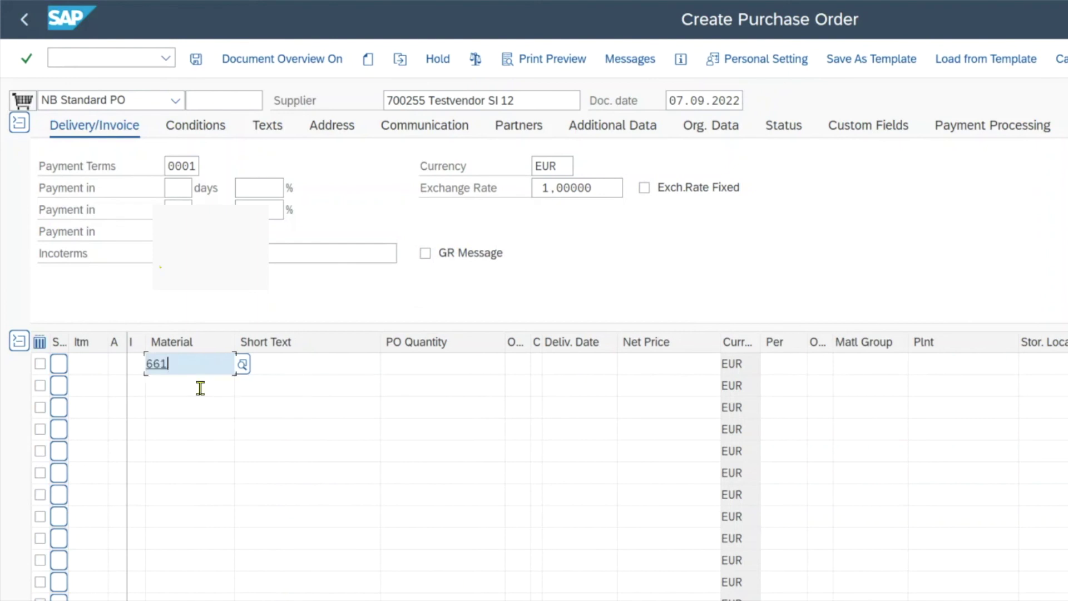
{"action": "key", "text": "Return"}
{"action": "left_click", "coordinate": [944, 363]}
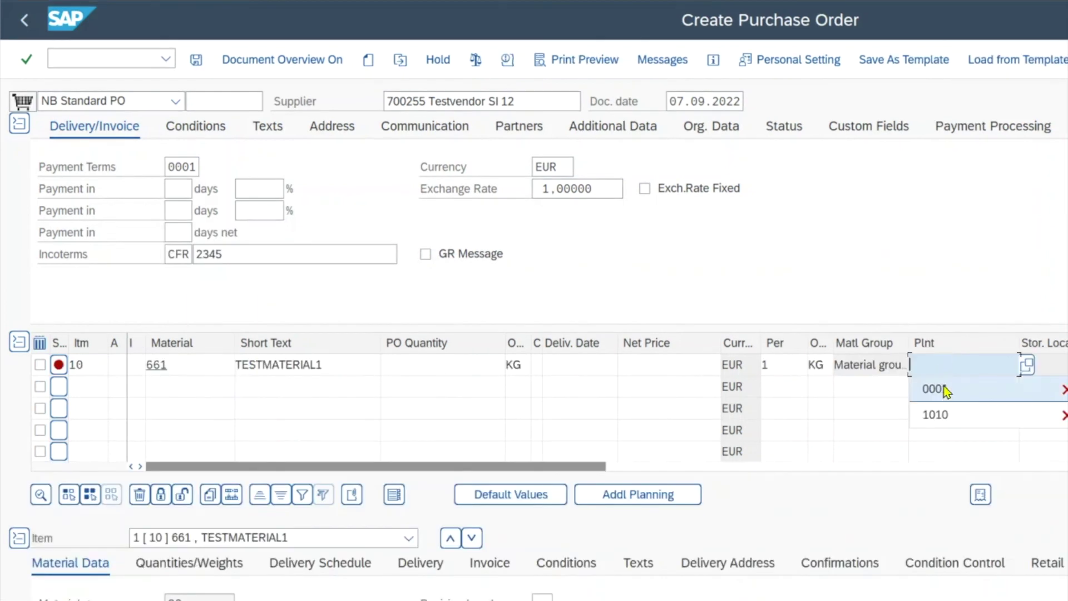
{"action": "left_click", "coordinate": [944, 390]}
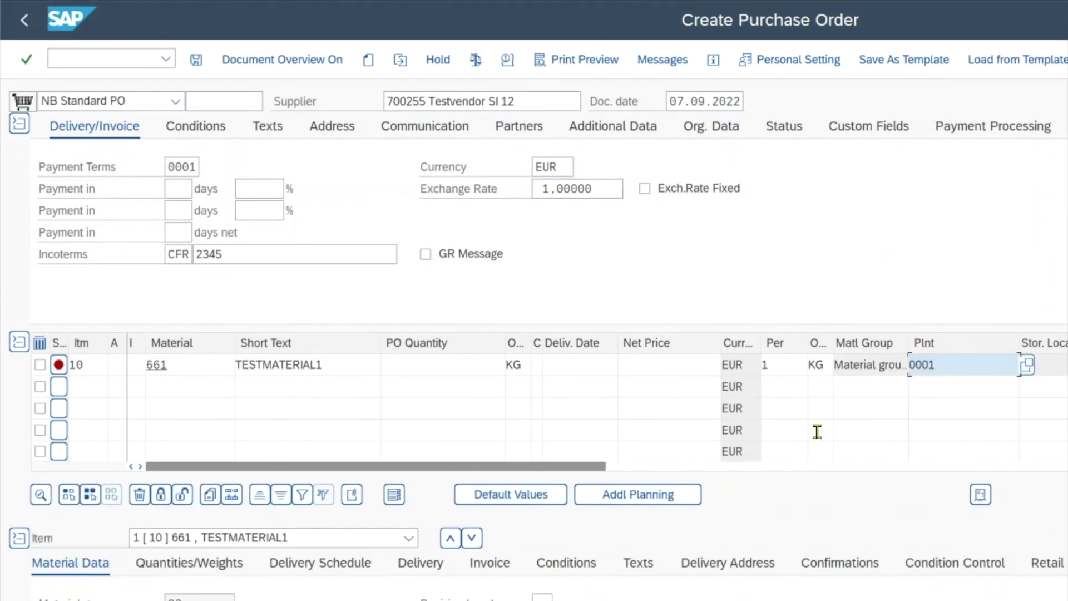
{"action": "key", "text": "Return"}
Check that item 10 shows net price 100.00 EUR with order unit KG.
{"action": "left_click", "coordinate": [667, 362]}
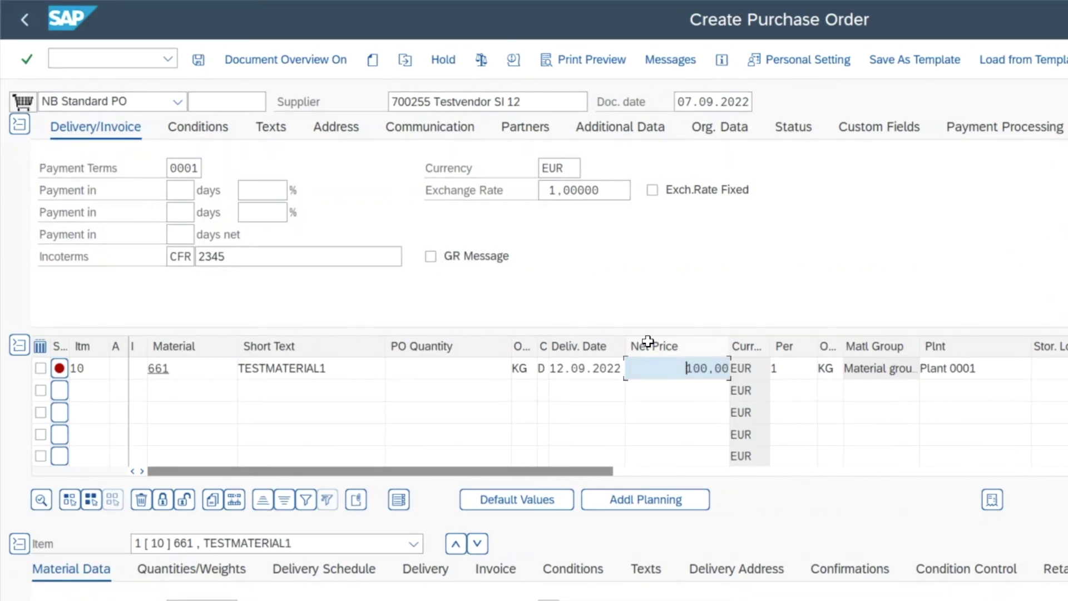
{"action": "double_click", "coordinate": [687, 368]}
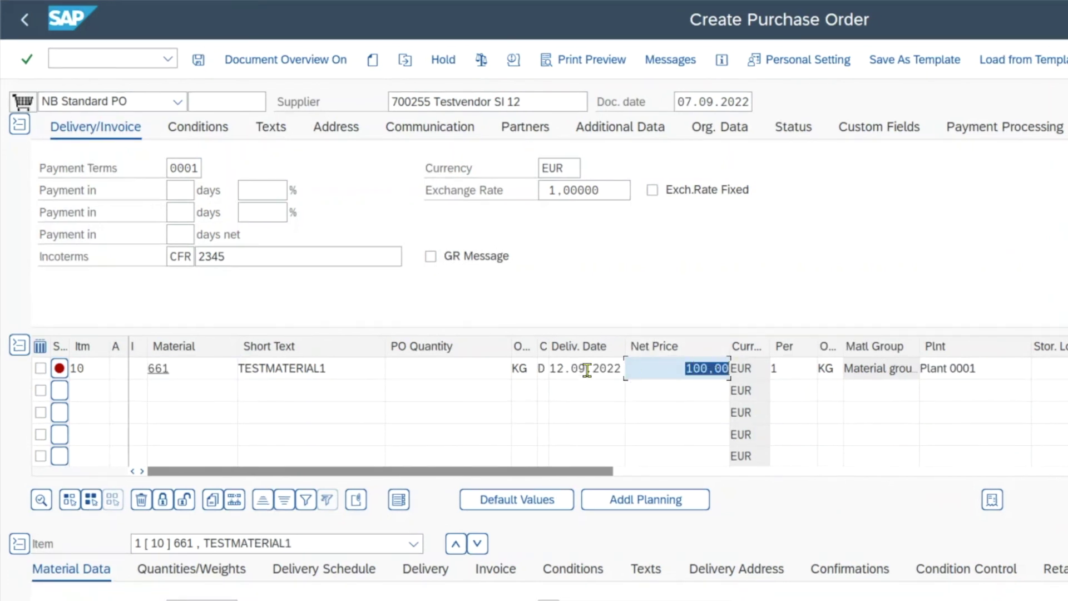
{"action": "double_click", "coordinate": [531, 369]}
{"action": "left_click", "coordinate": [671, 368]}
Switch item 10's order unit from KG to PC and confirm the net price updates to 120.00 EUR.
{"action": "double_click", "coordinate": [526, 369]}
{"action": "key", "text": "BackSpace"}
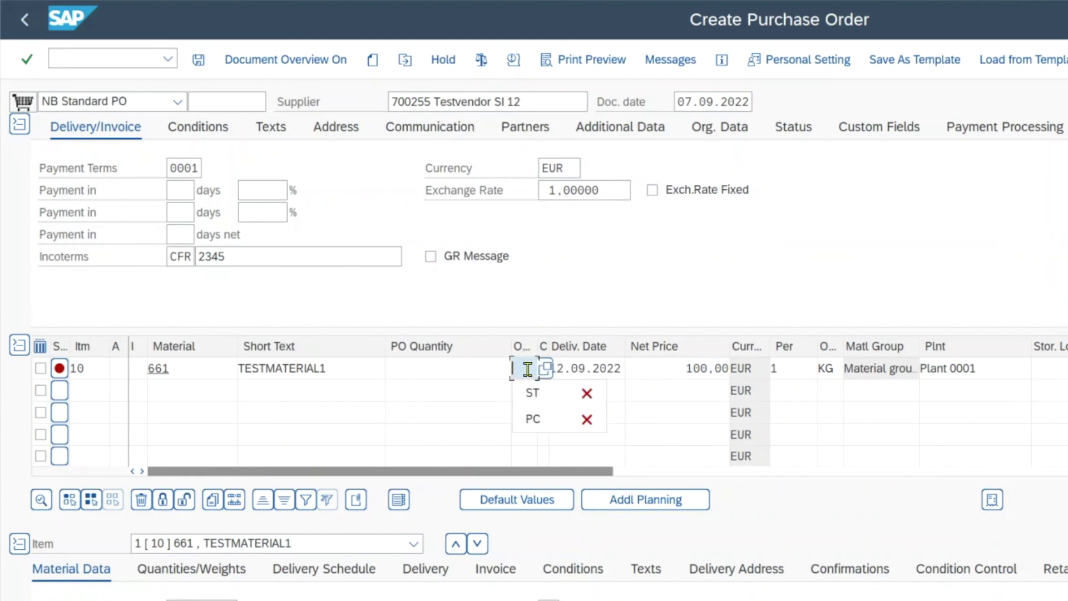
{"action": "type", "text": "PC"}
{"action": "key", "text": "Return"}
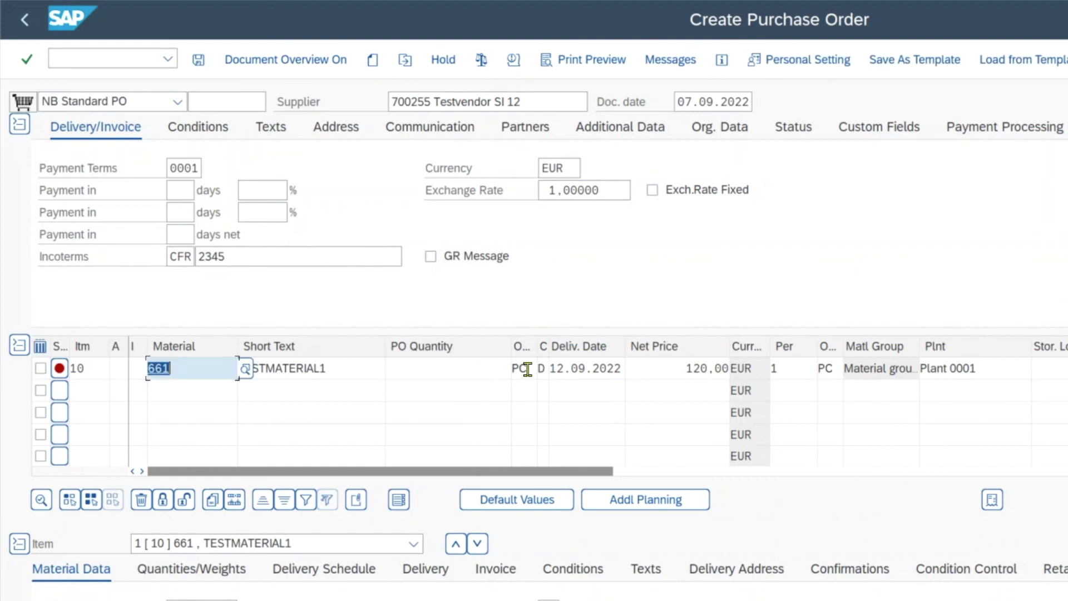
{"action": "left_click_drag", "start_coordinate": [676, 368], "coordinate": [744, 368]}
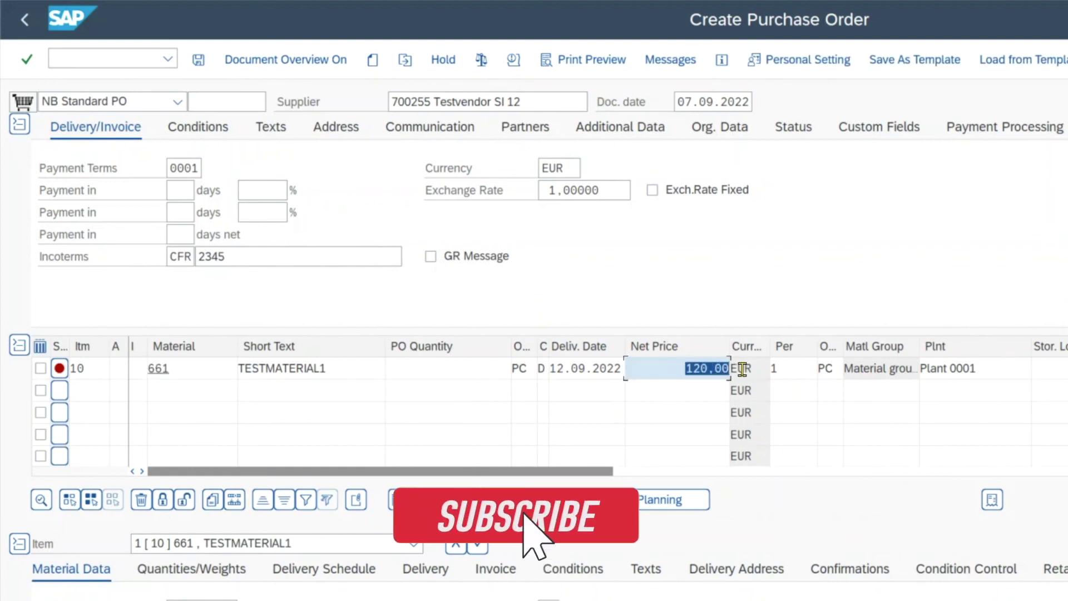
{"action": "left_click", "coordinate": [673, 370]}
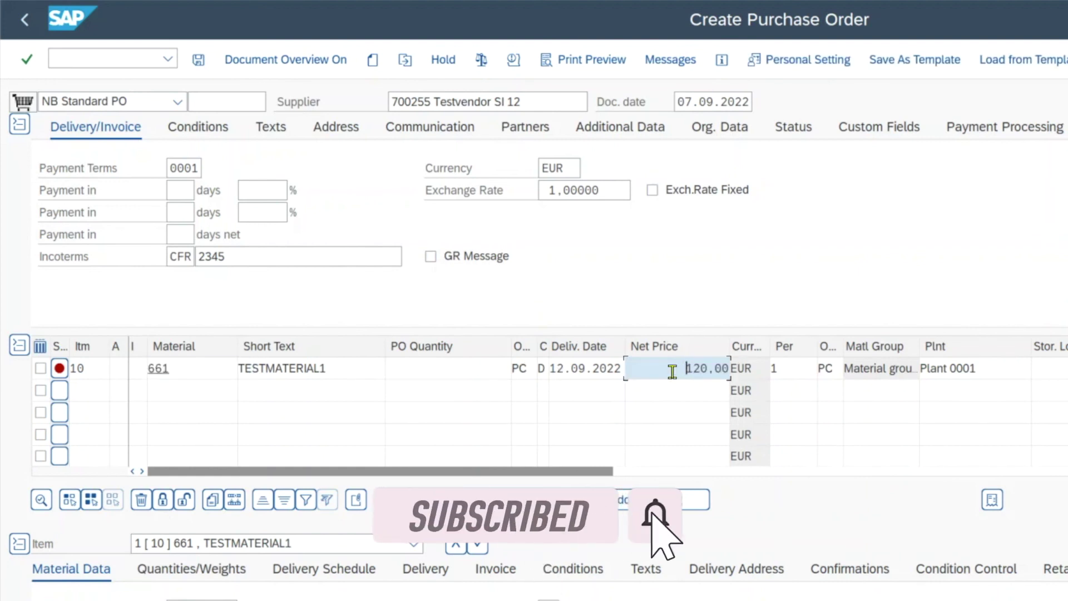